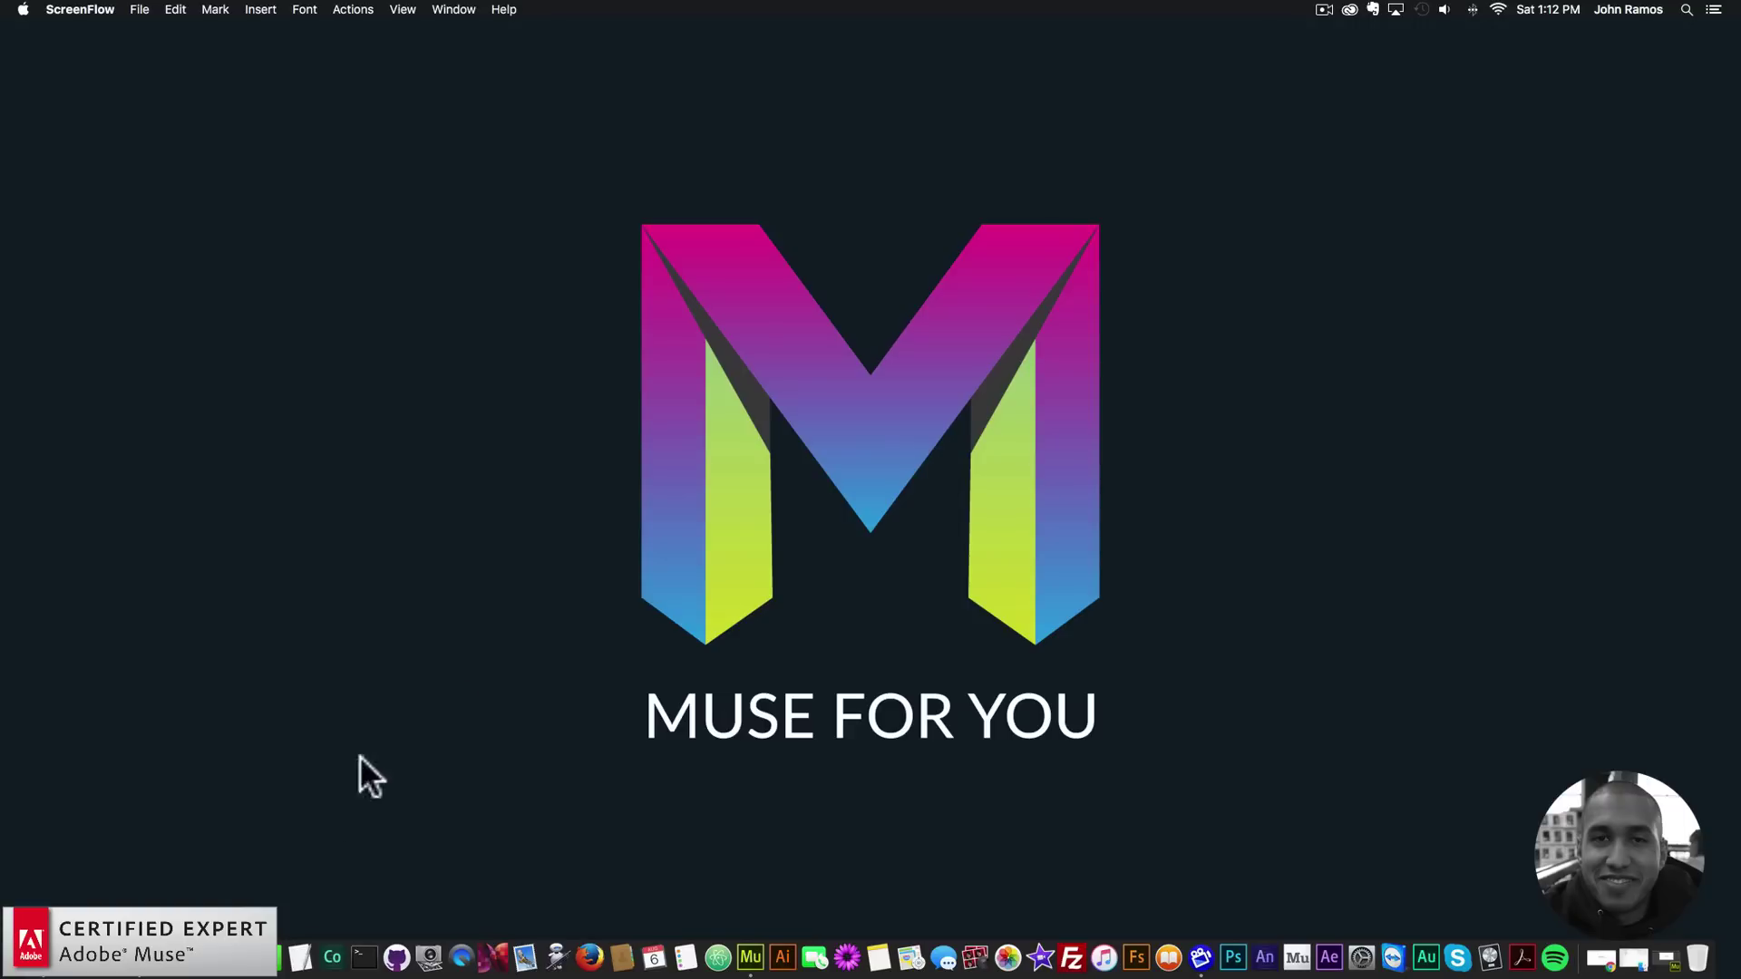
# - Bring up Chrome's Home preview and open a blank new tab beside it
pyautogui.click(173, 957)
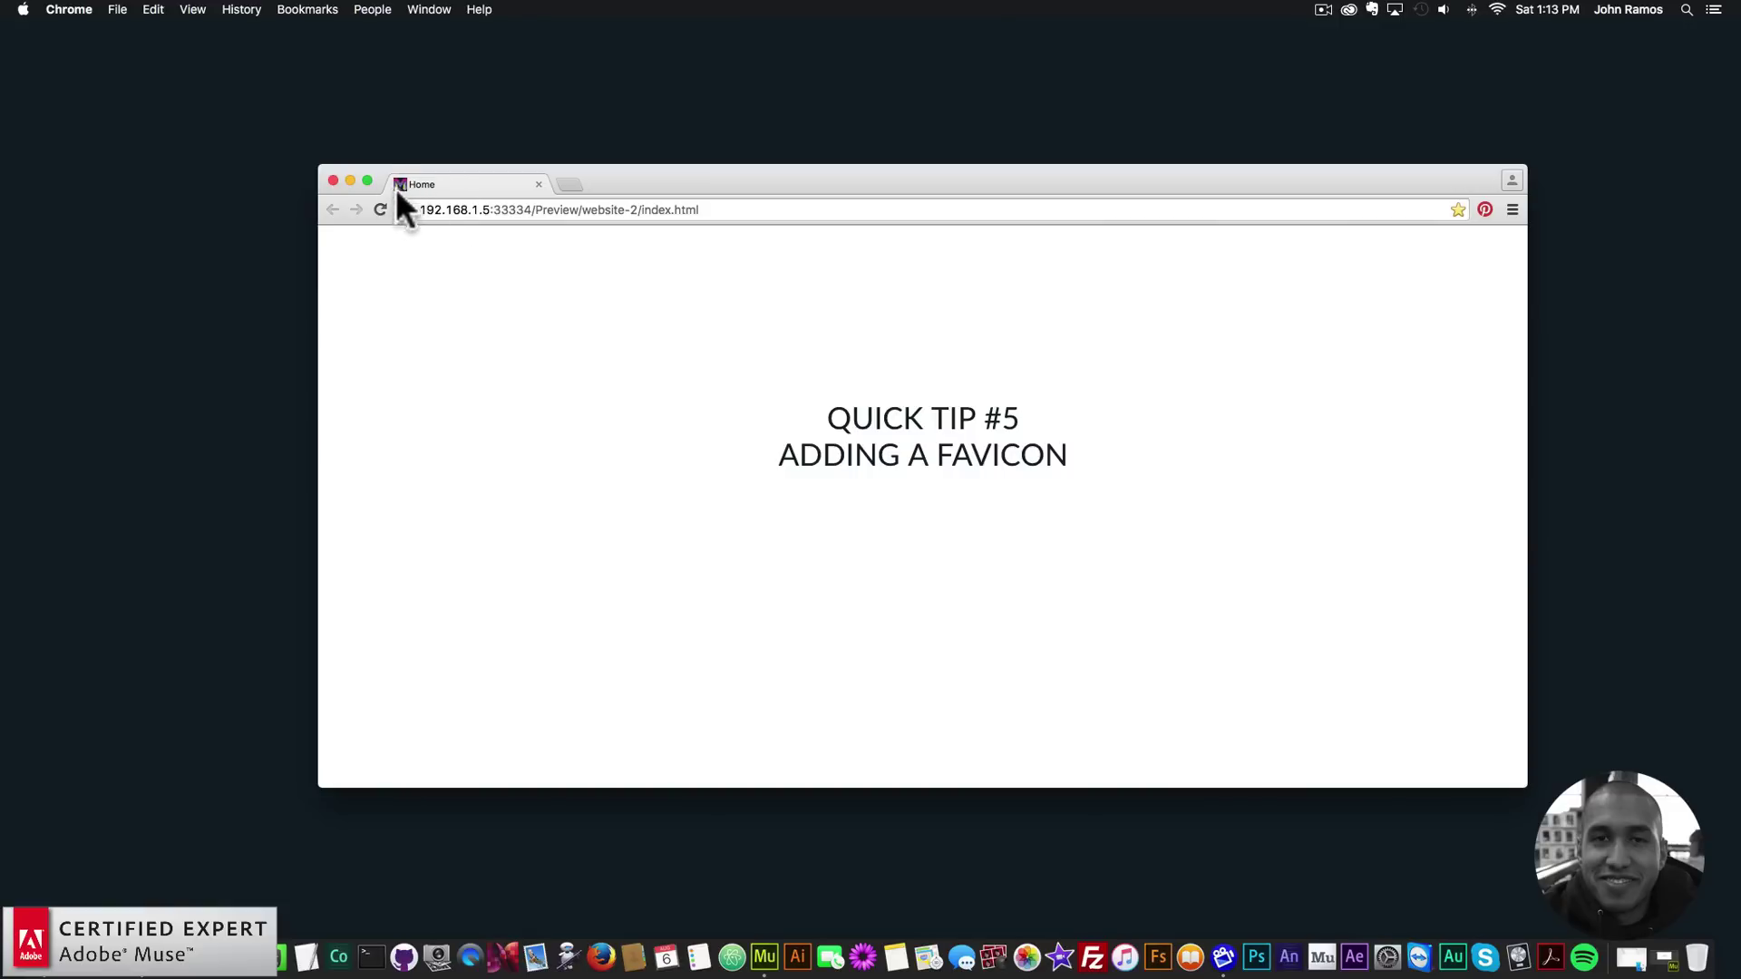
pyautogui.click(571, 184)
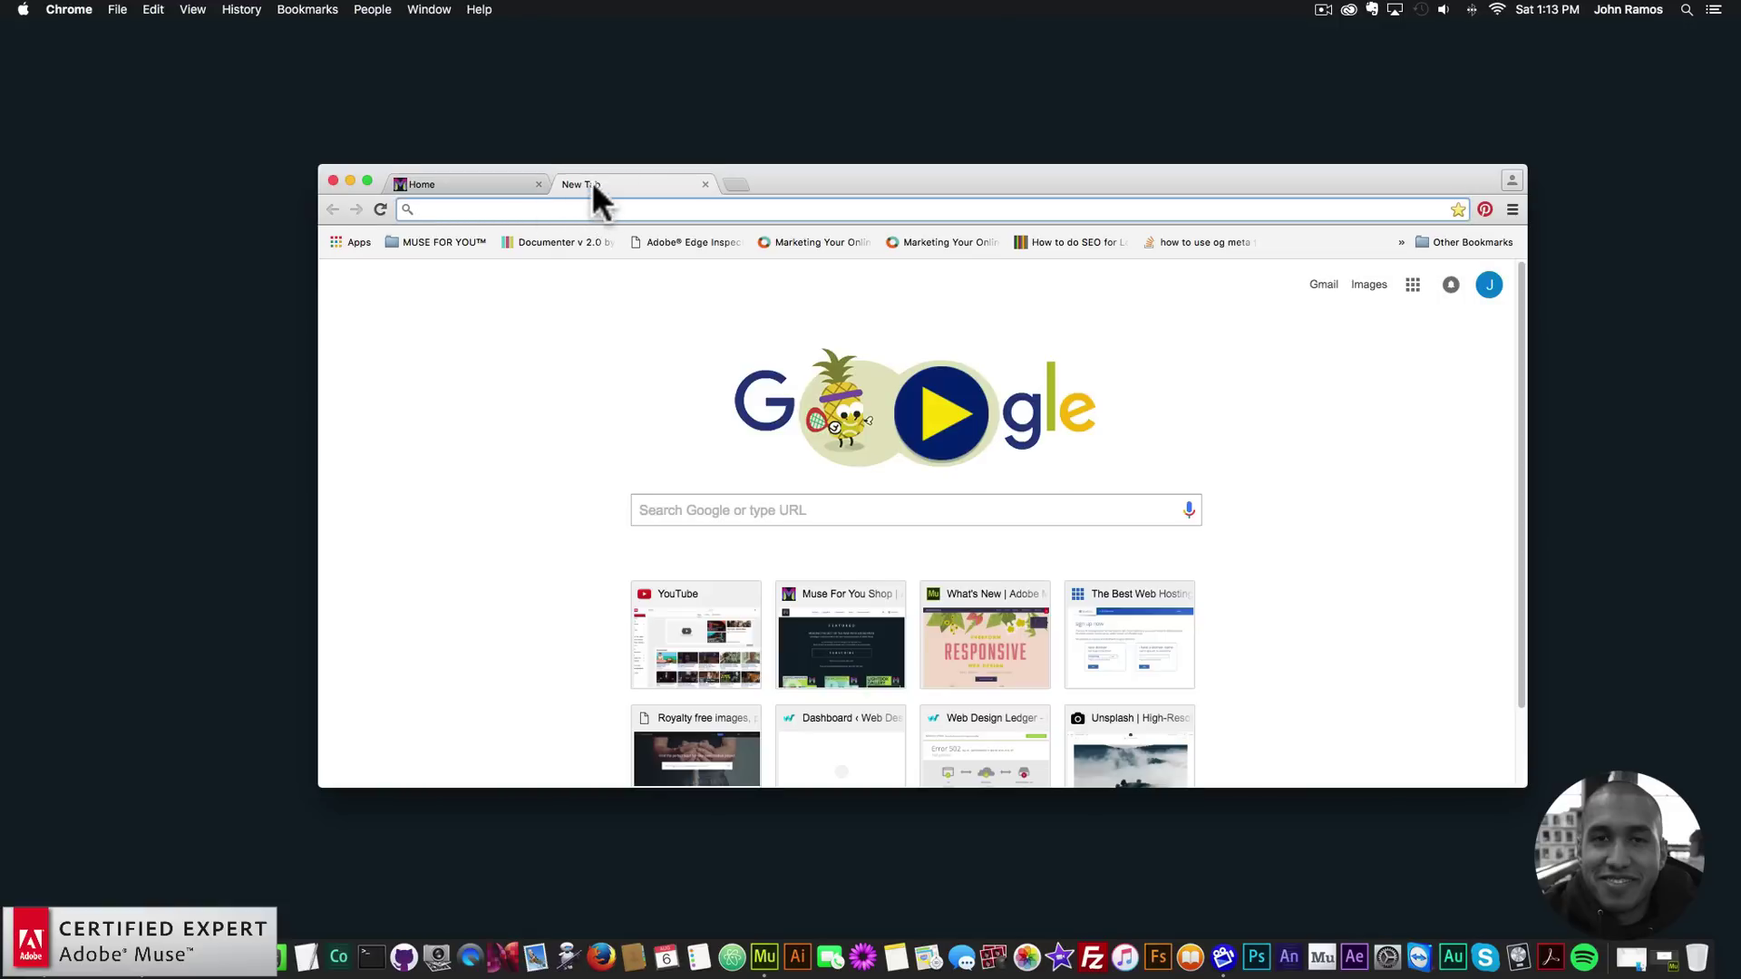
pyautogui.click(470, 184)
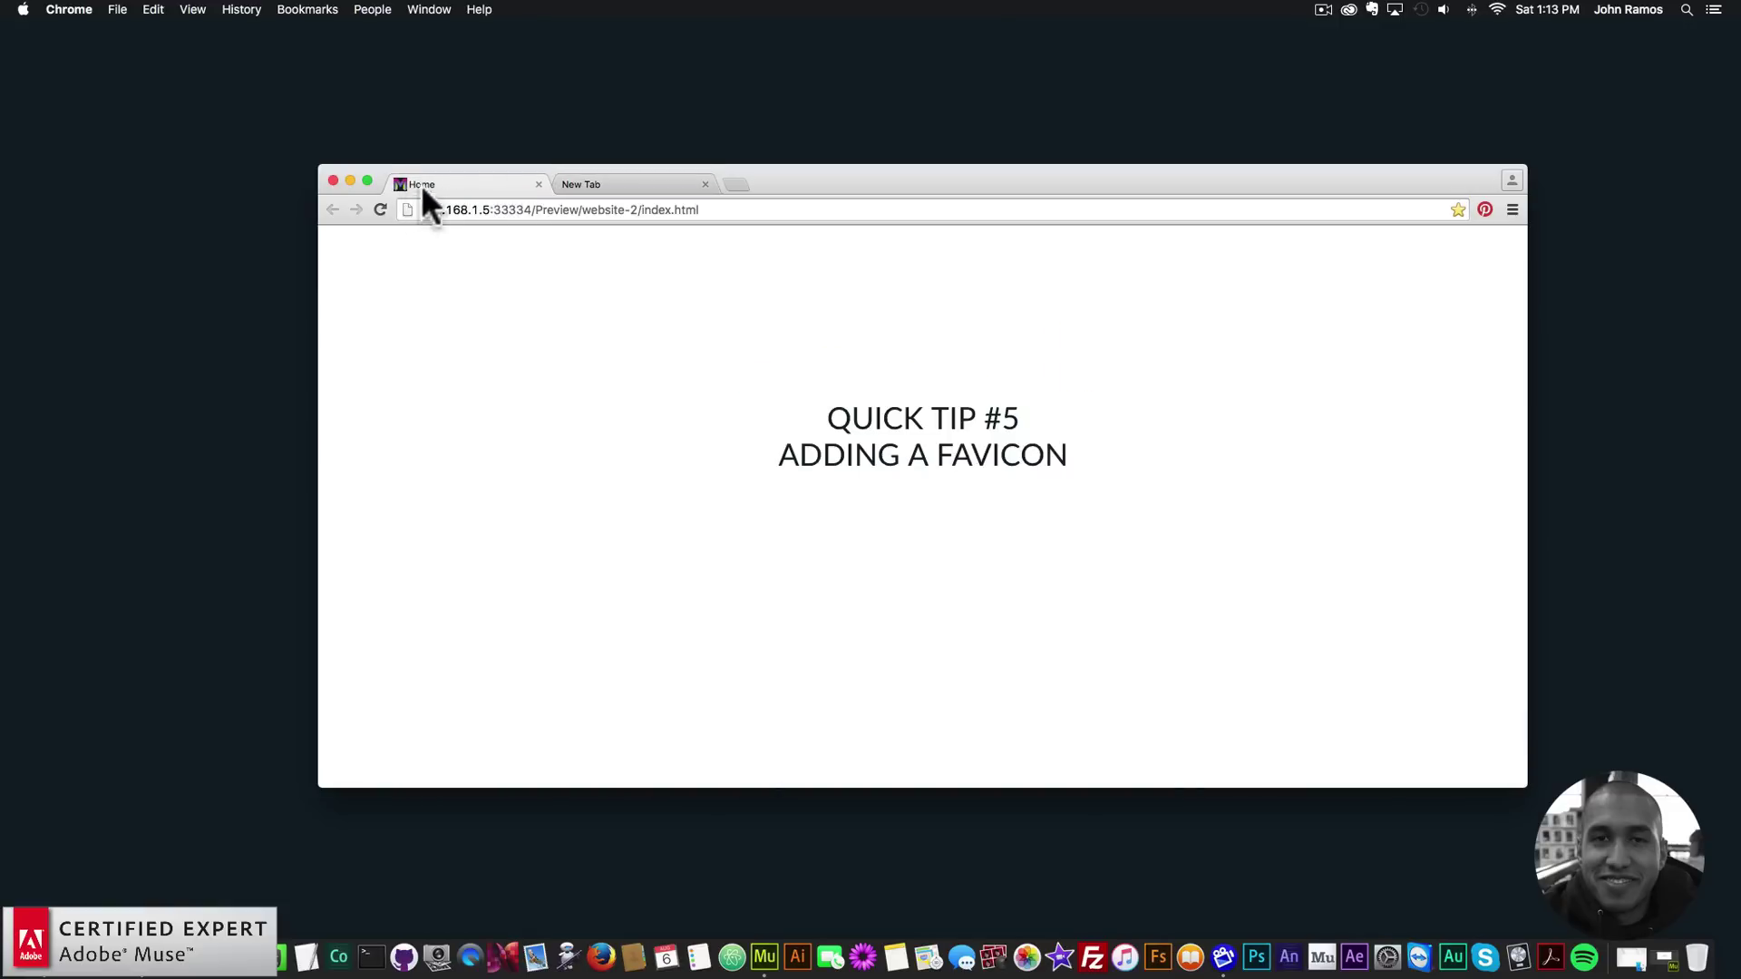
# - Load museforyoushop.com in a new tab, go through to the online shop, and add another blank tab
pyautogui.click(736, 184)
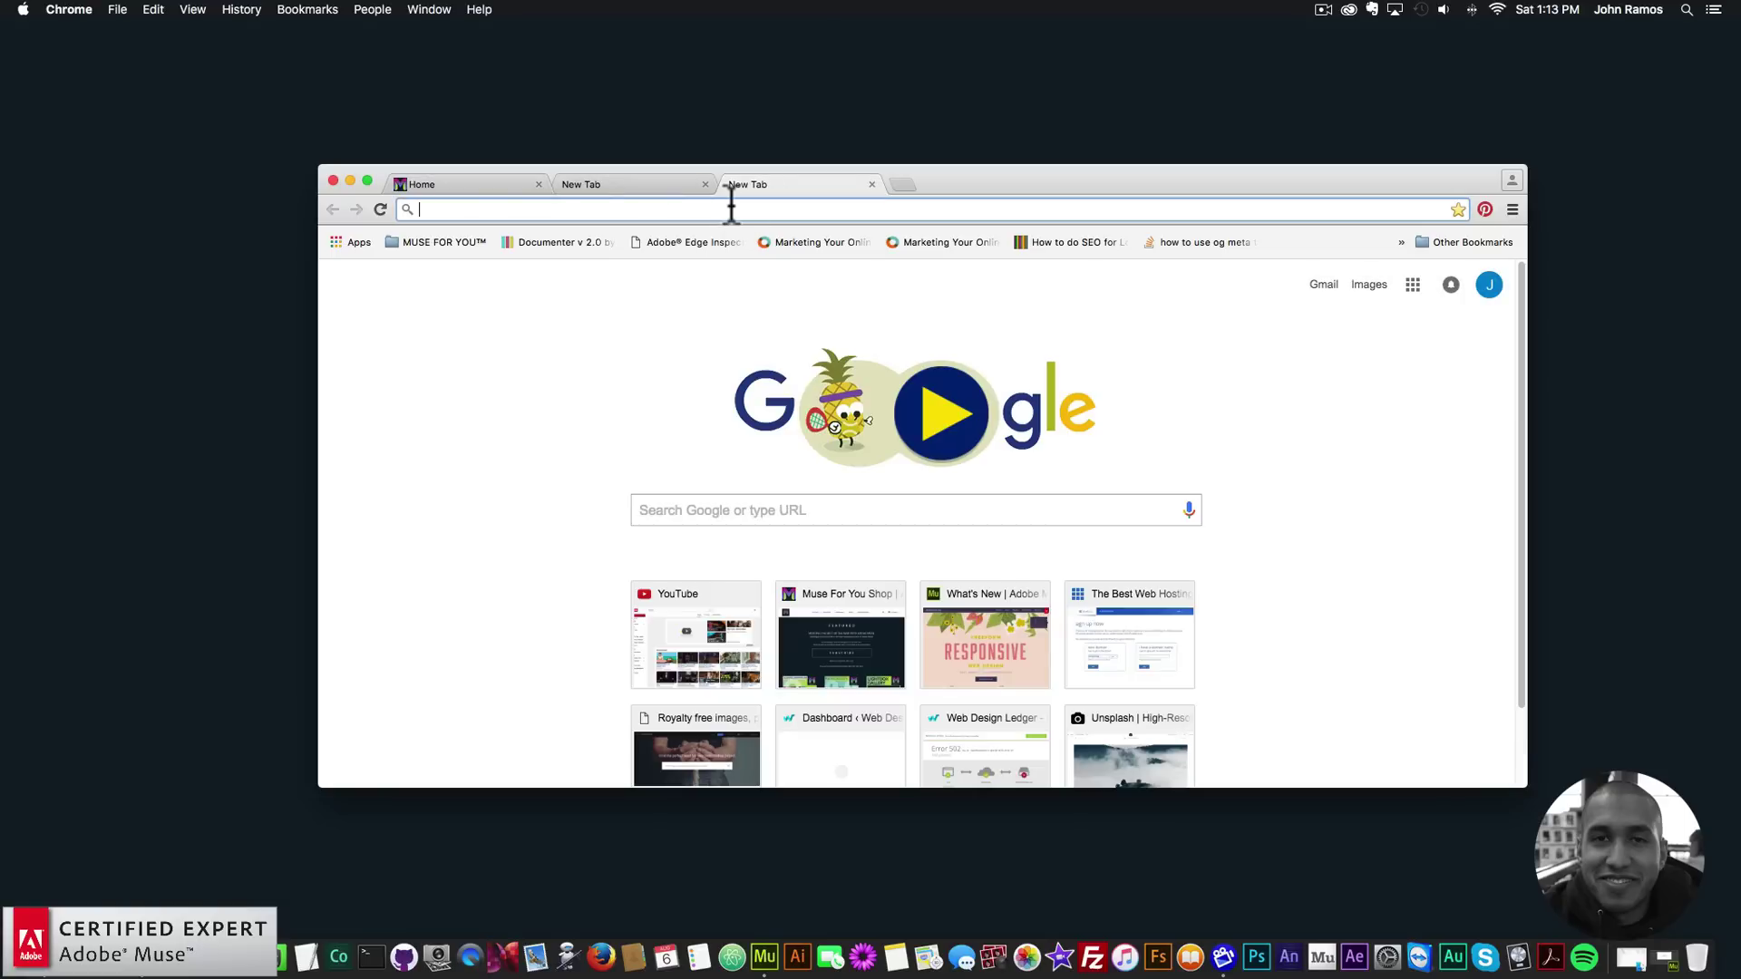
pyautogui.write('museforyoushop.com')
pyautogui.press('Return')
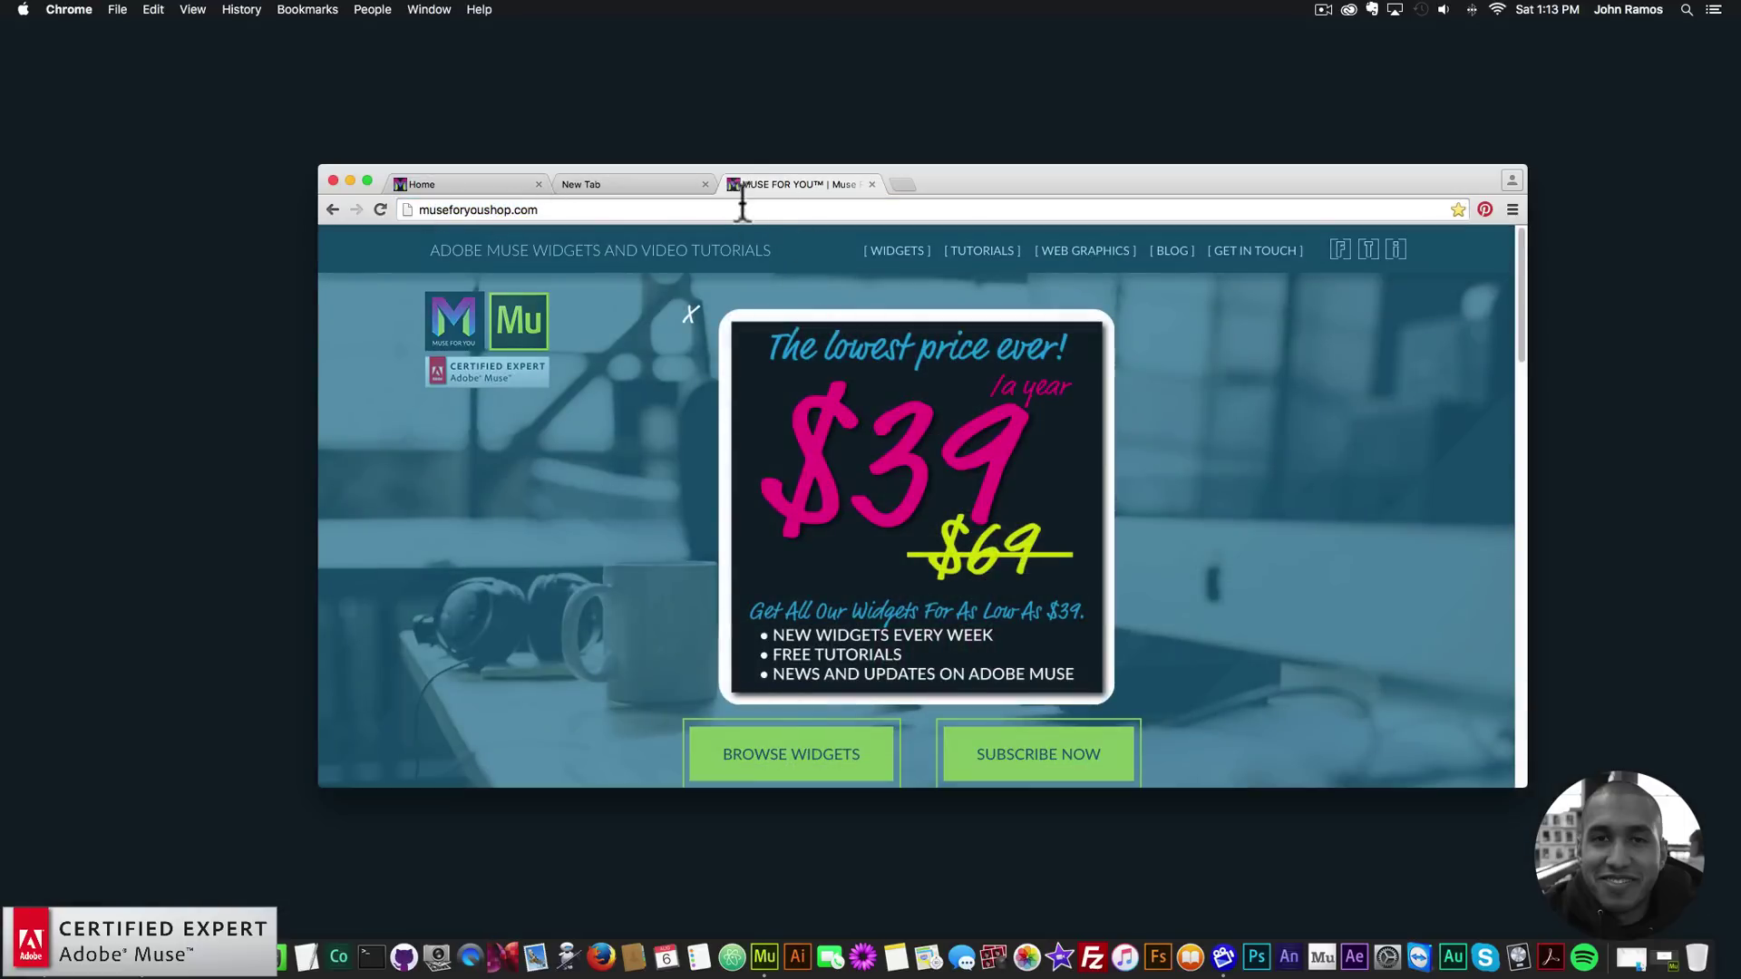
pyautogui.click(905, 466)
pyautogui.scroll(-5, 971, 489)
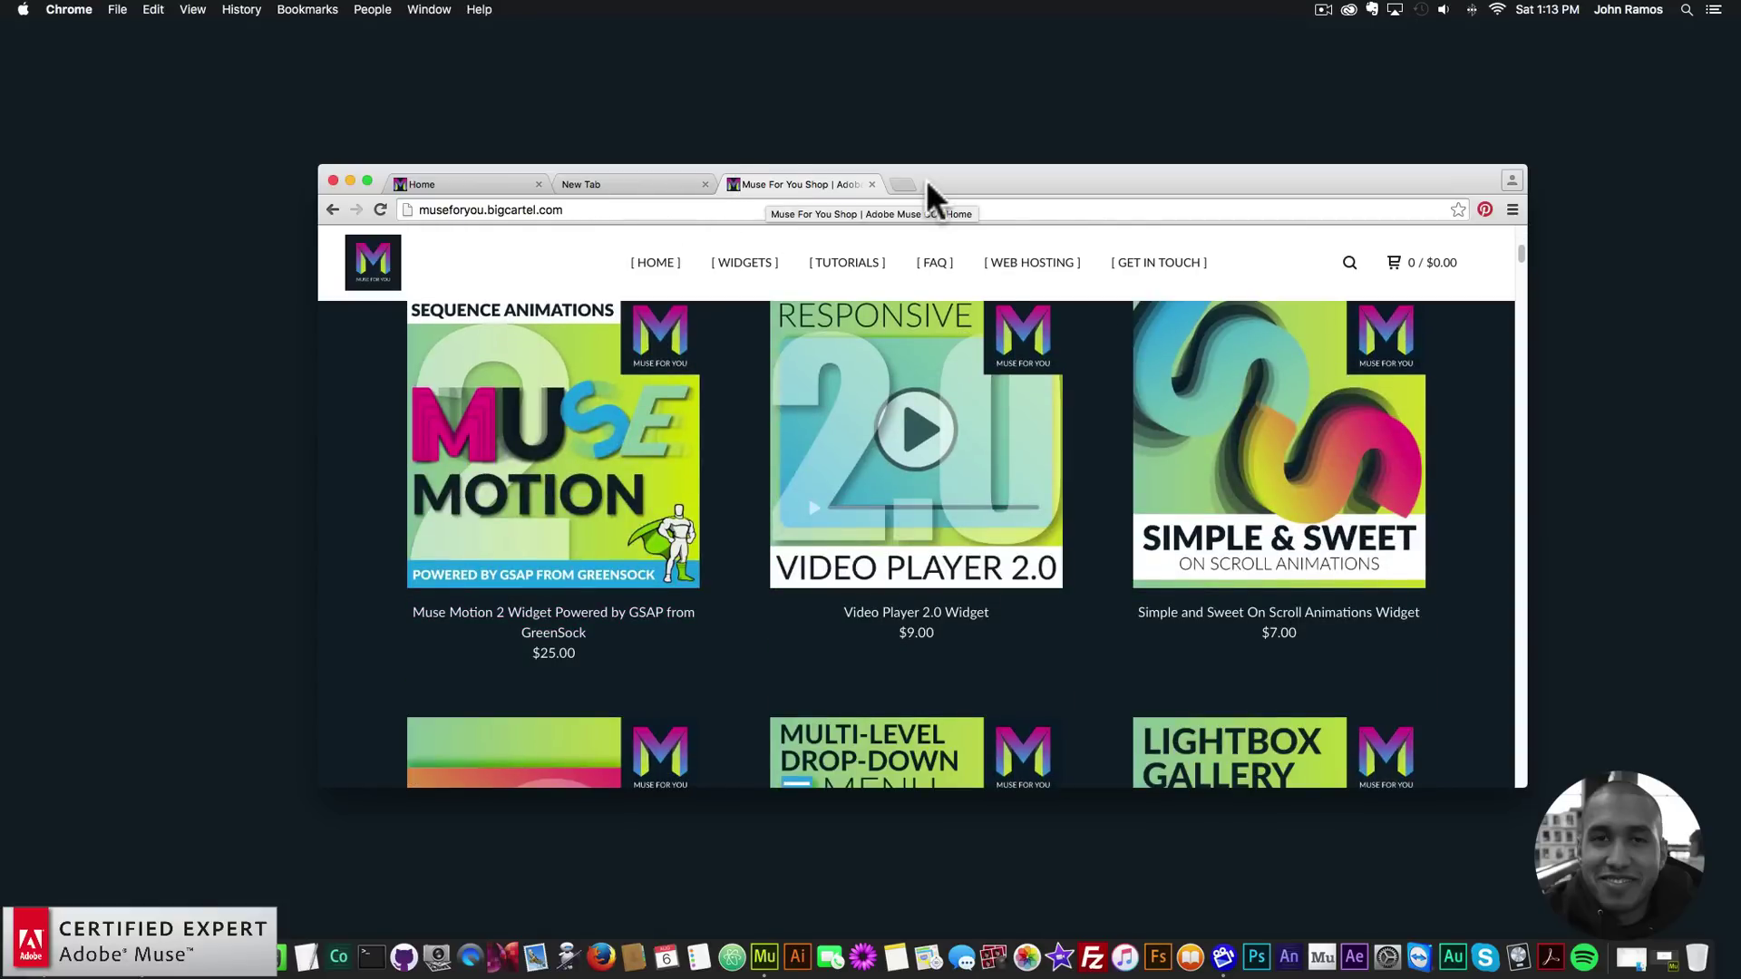
pyautogui.click(902, 184)
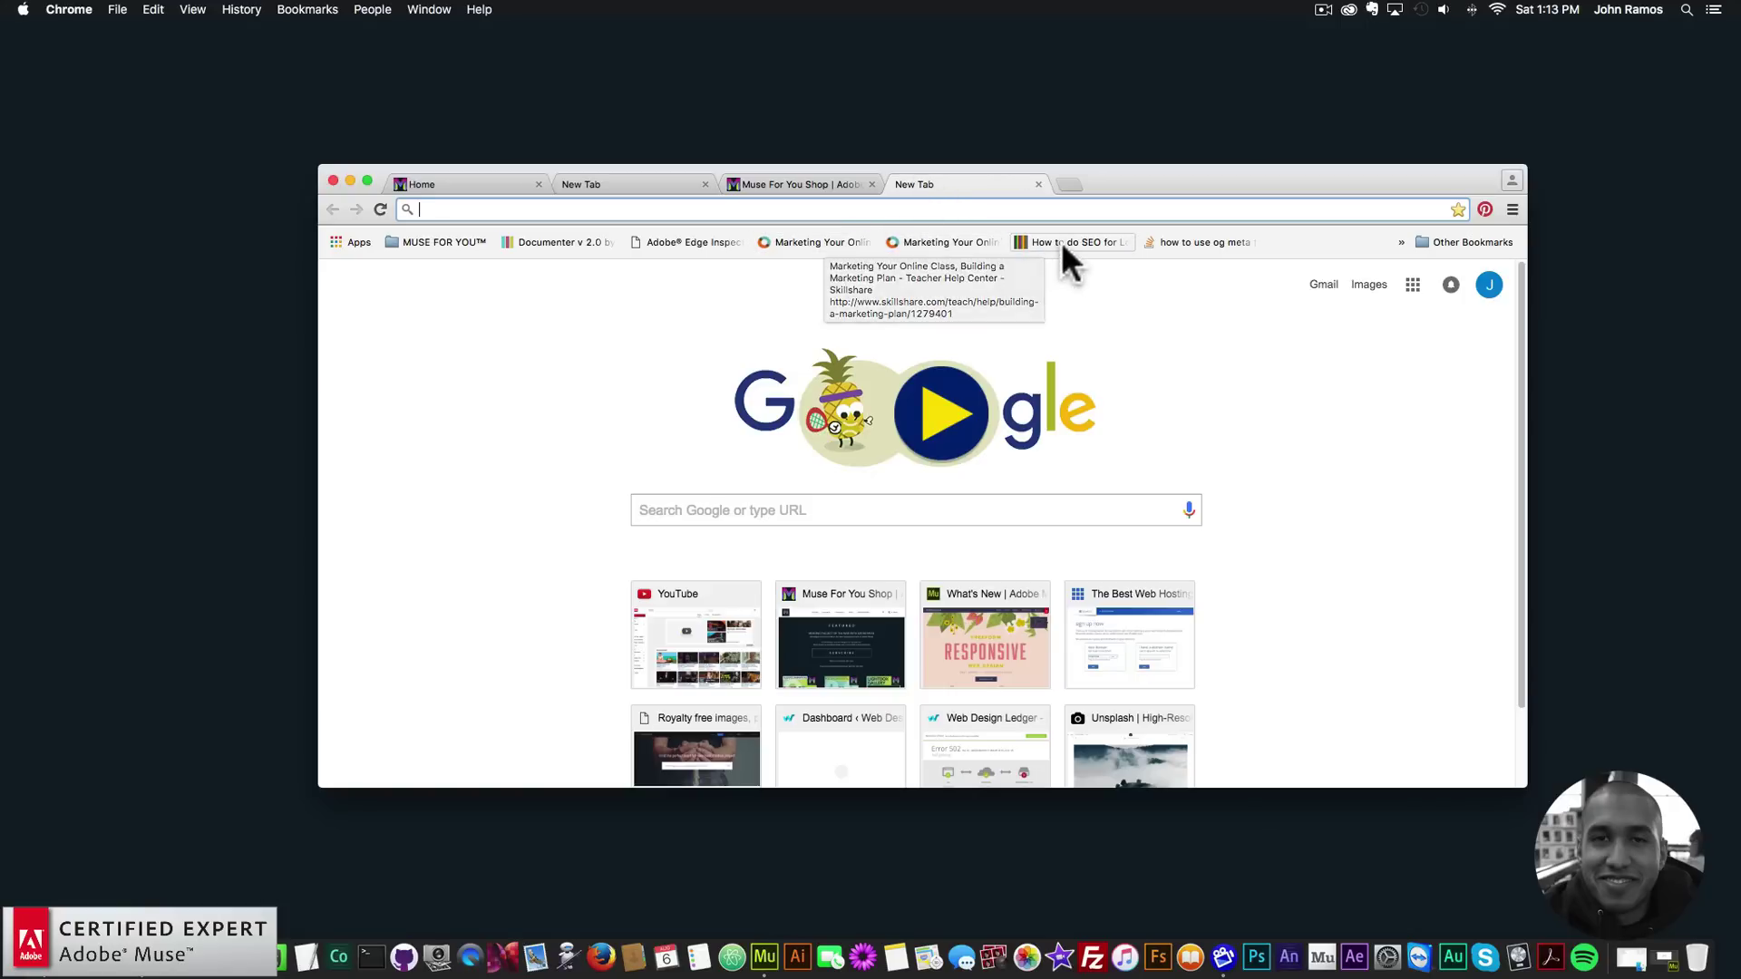
# - Go from the Muse For You Shop tab back to the Home preview showing Quick Tip #5
pyautogui.click(803, 182)
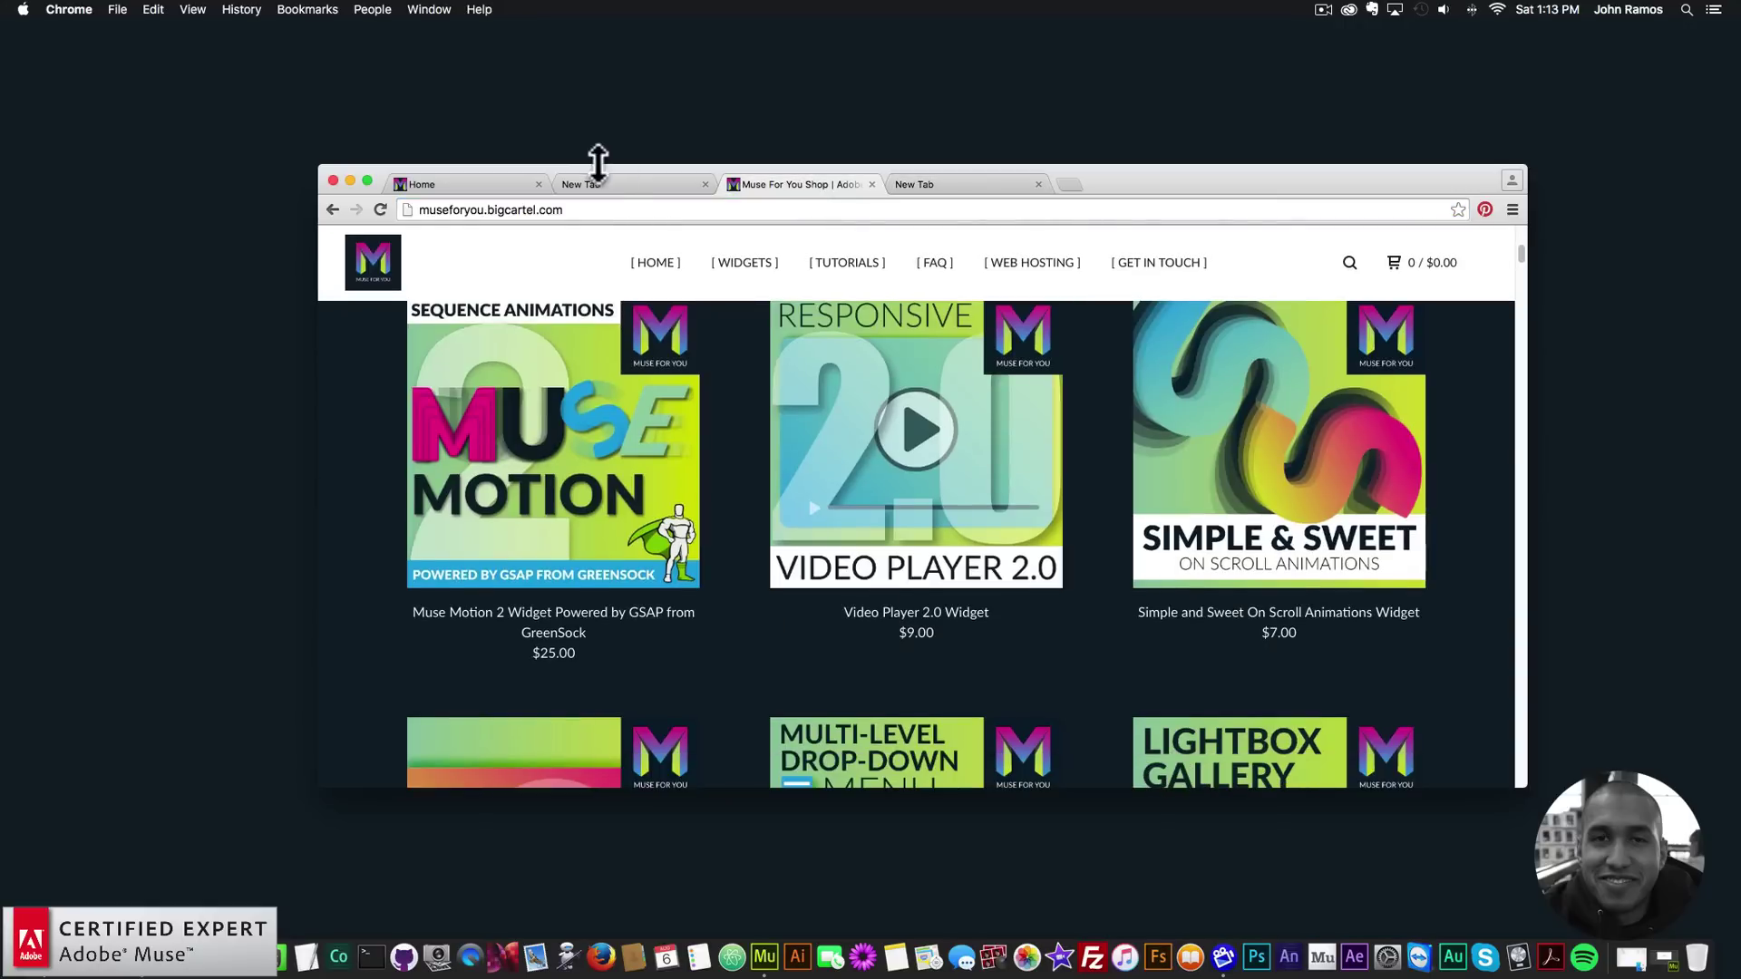
pyautogui.click(617, 184)
pyautogui.click(509, 186)
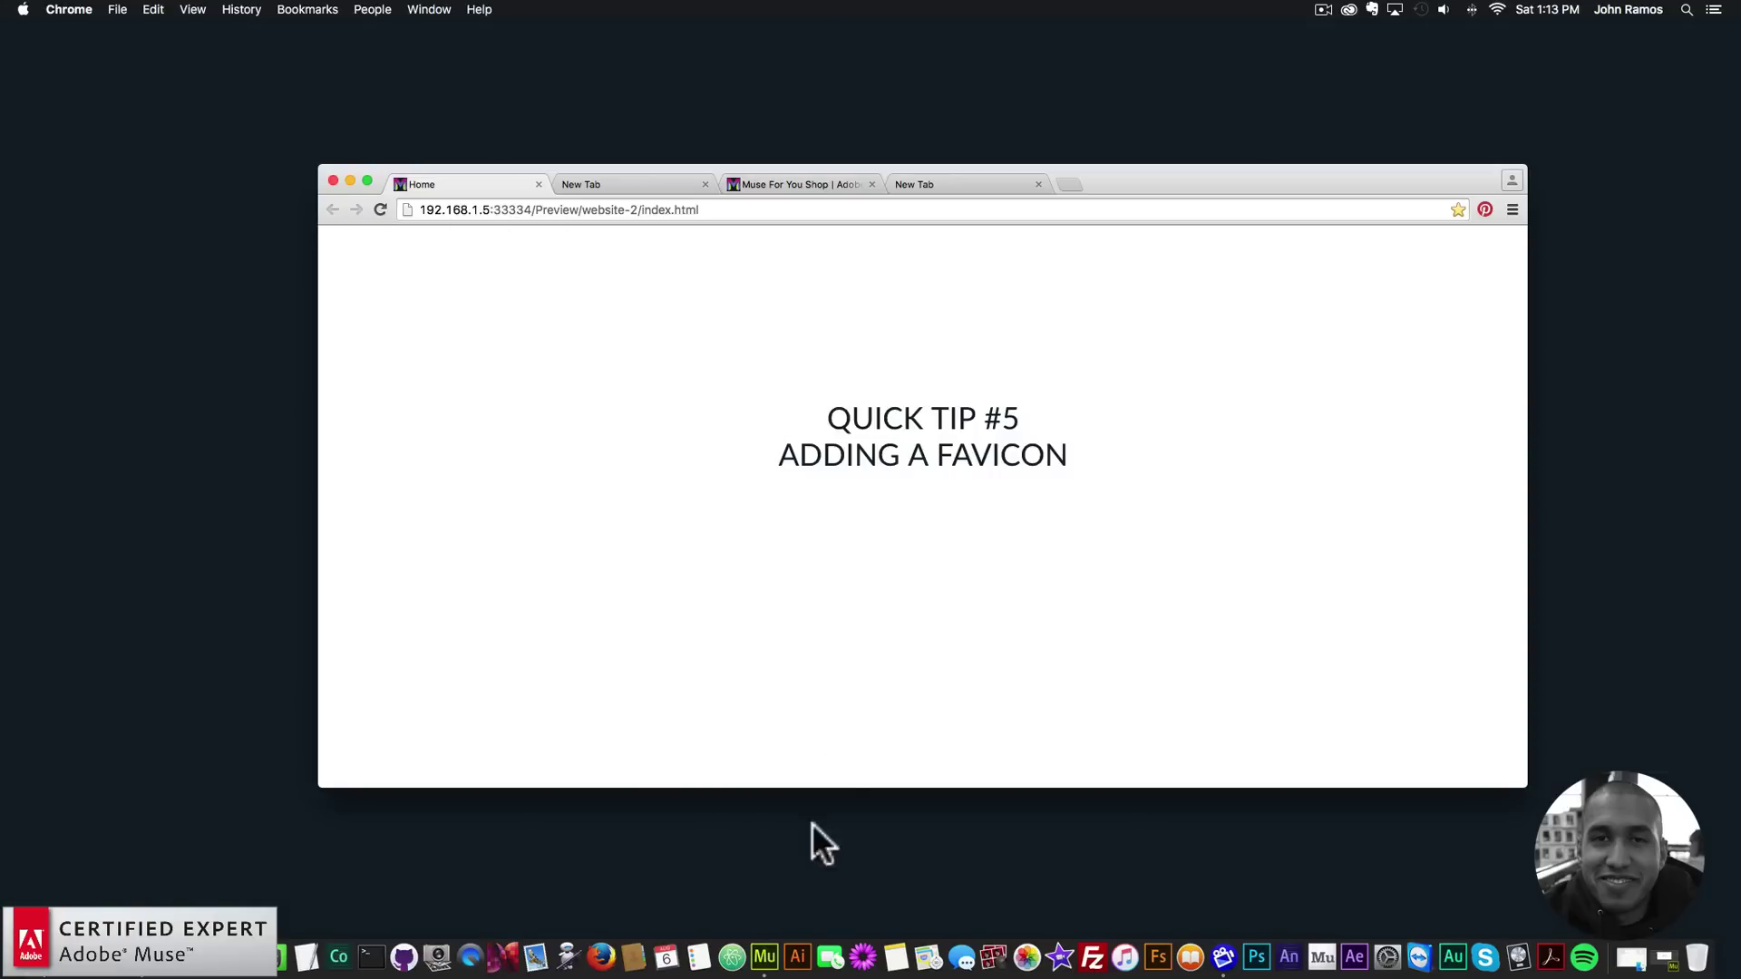
# - Create the new site Website-3 with File > New Site and open its blank Home page in Design
pyautogui.click(771, 947)
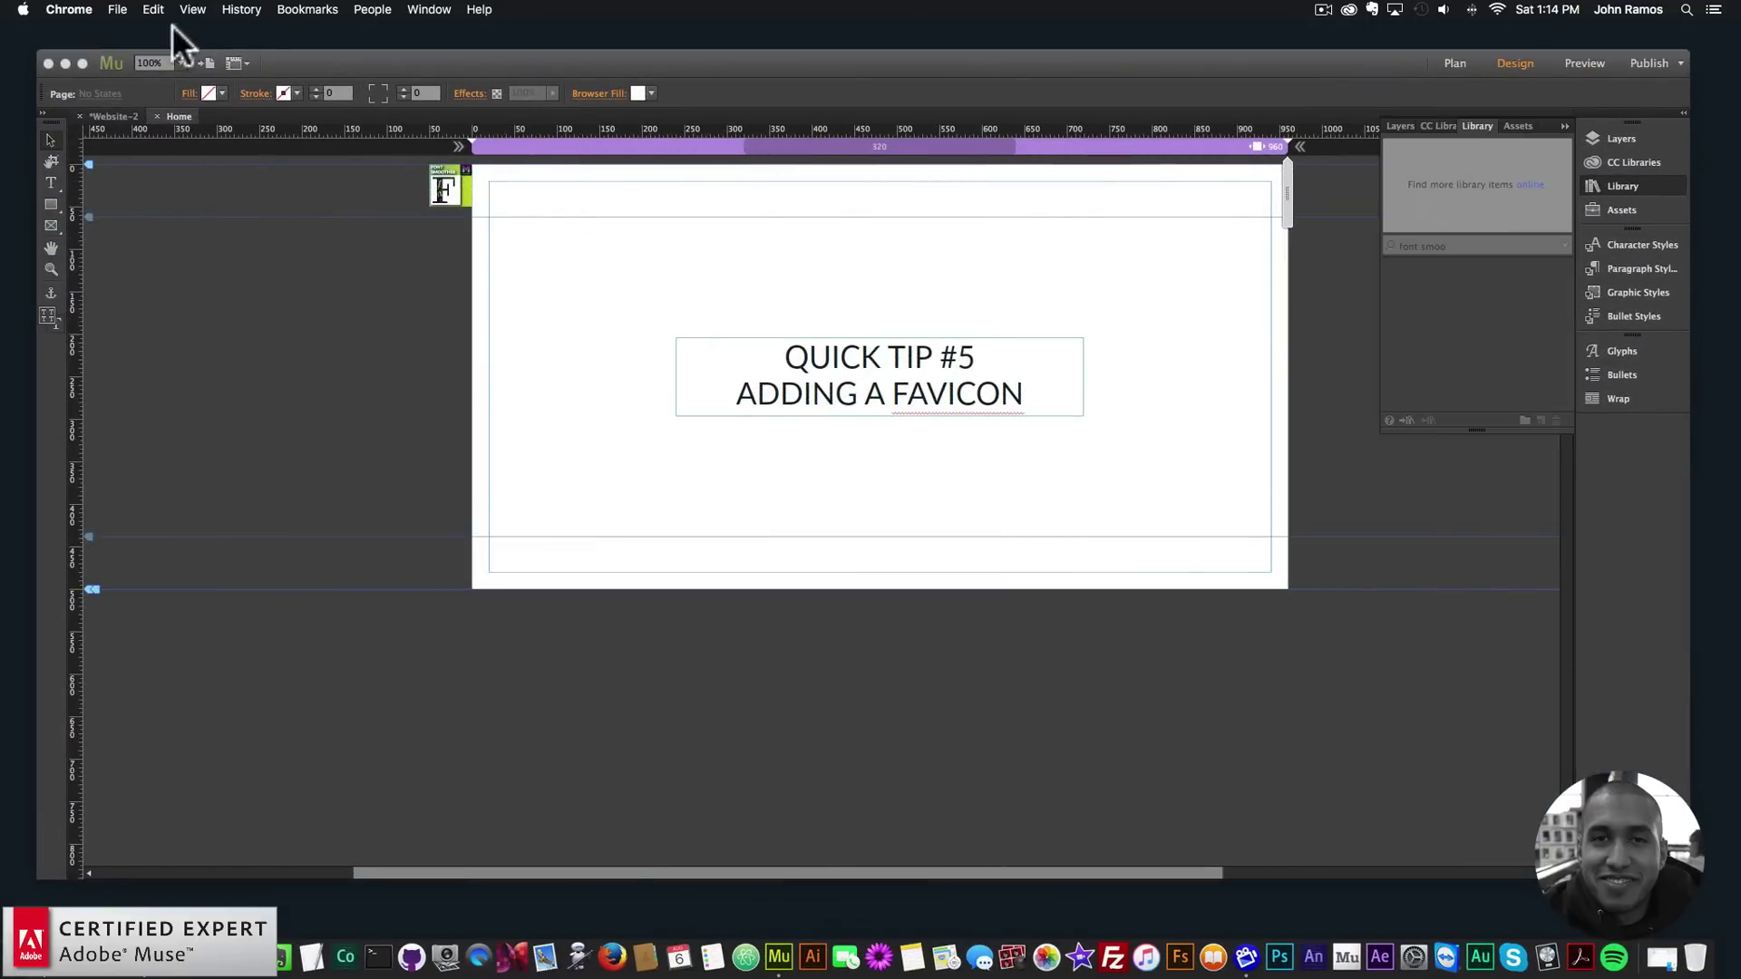
pyautogui.click(164, 9)
pyautogui.click(182, 39)
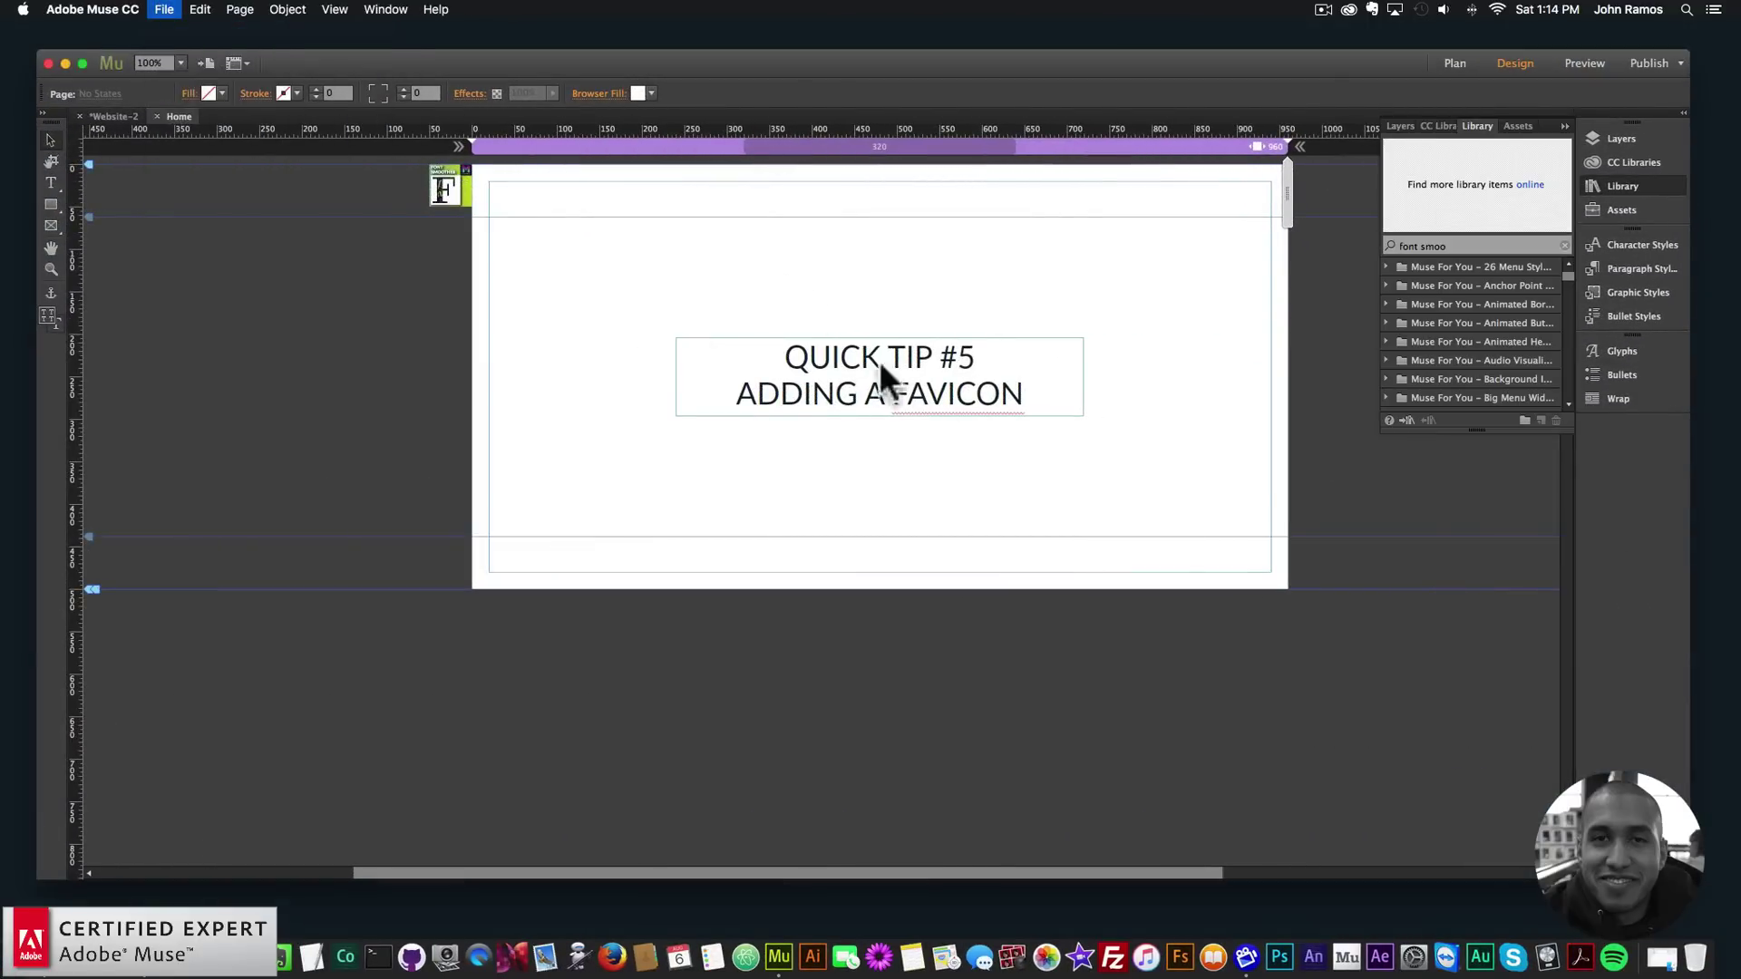
pyautogui.click(1013, 554)
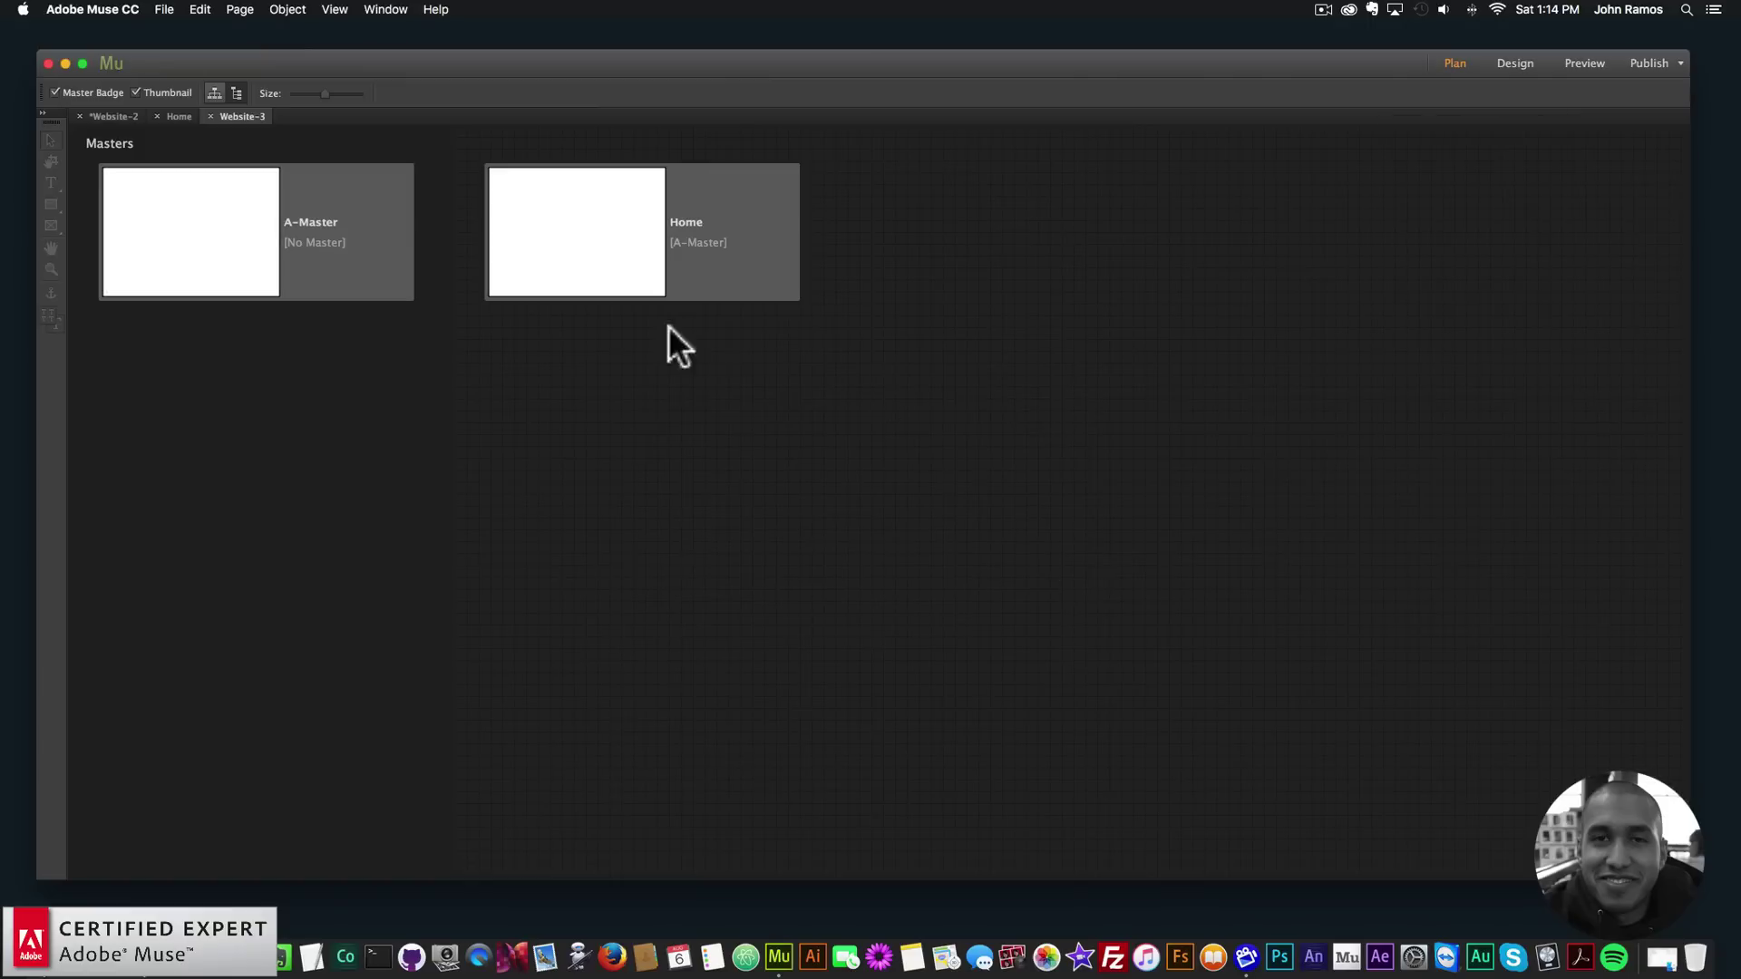
pyautogui.doubleClick(602, 245)
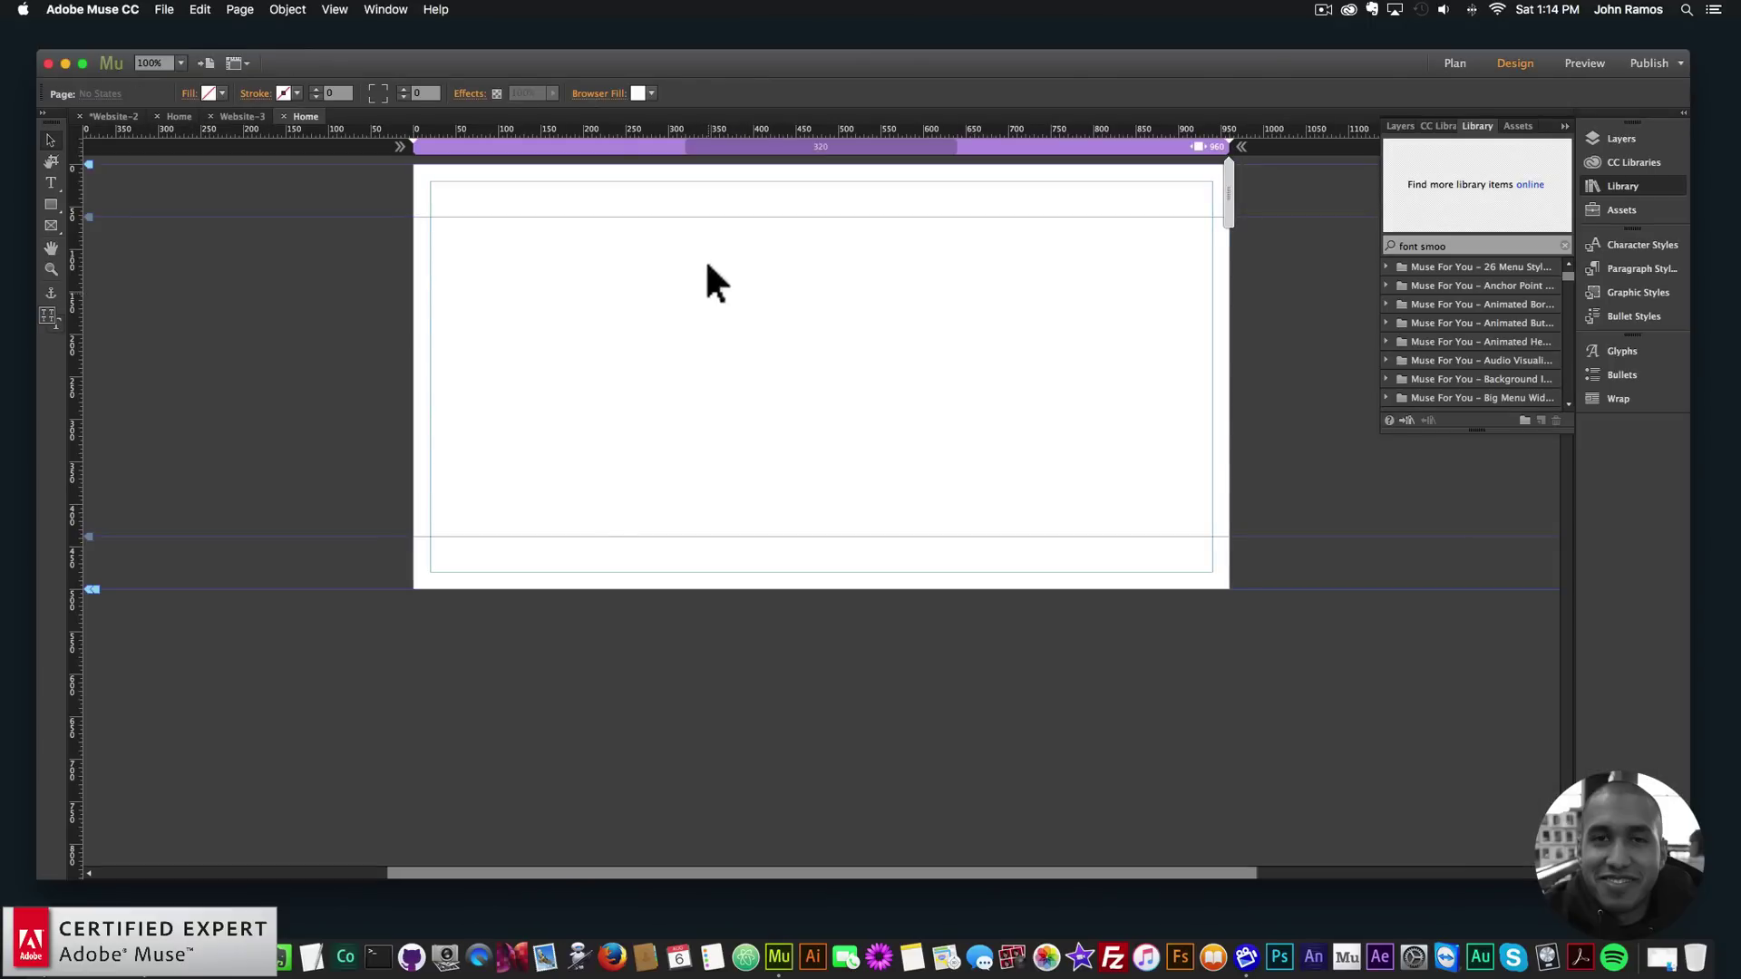
# - In Site Properties' Content settings, set the Muse For You logo favicon PNG as the Favicon Image
pyautogui.click(162, 7)
pyautogui.click(221, 232)
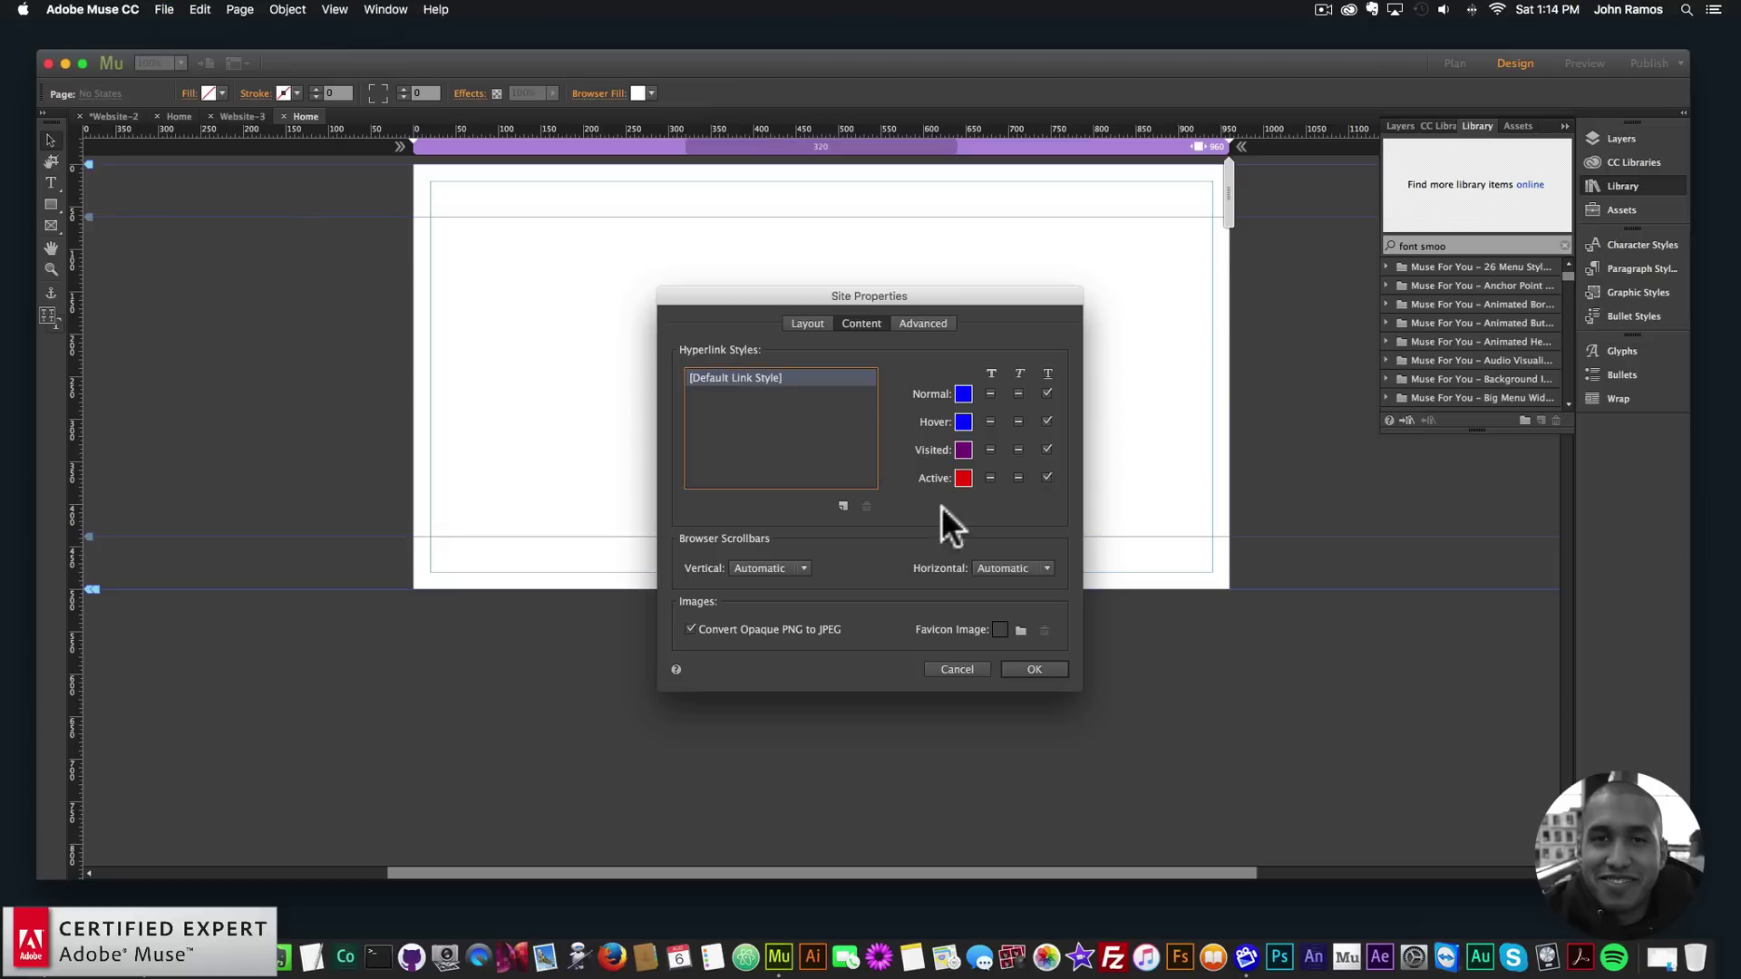
pyautogui.click(794, 326)
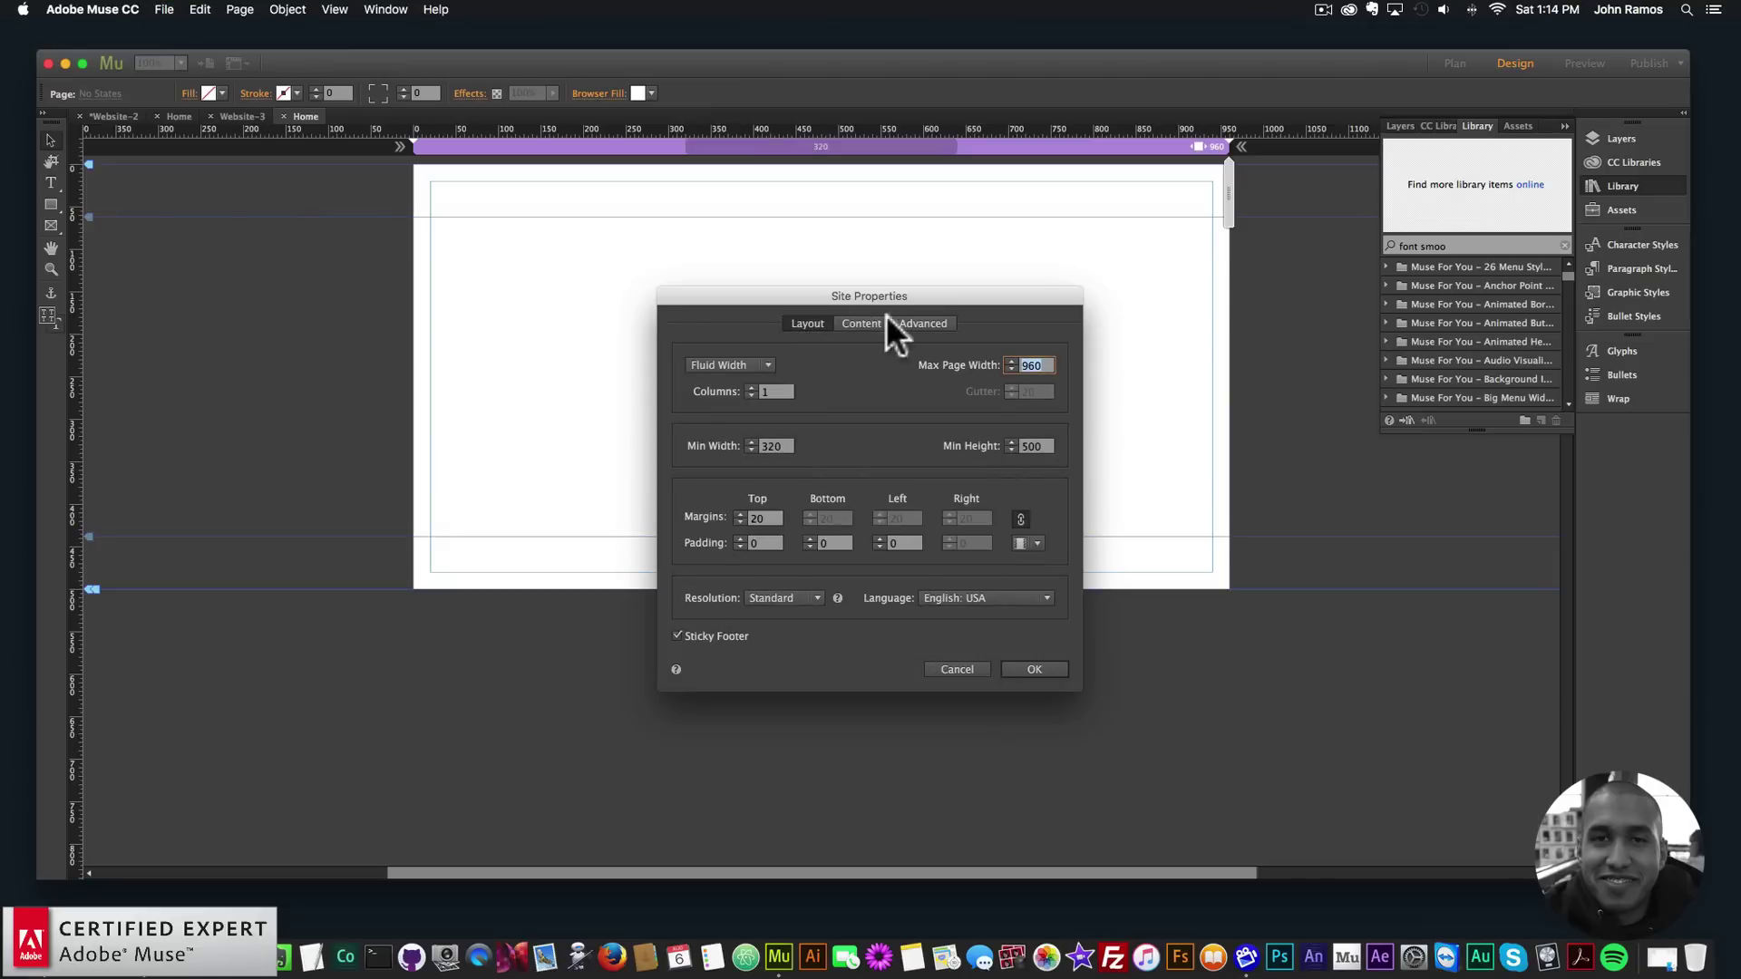
pyautogui.click(863, 323)
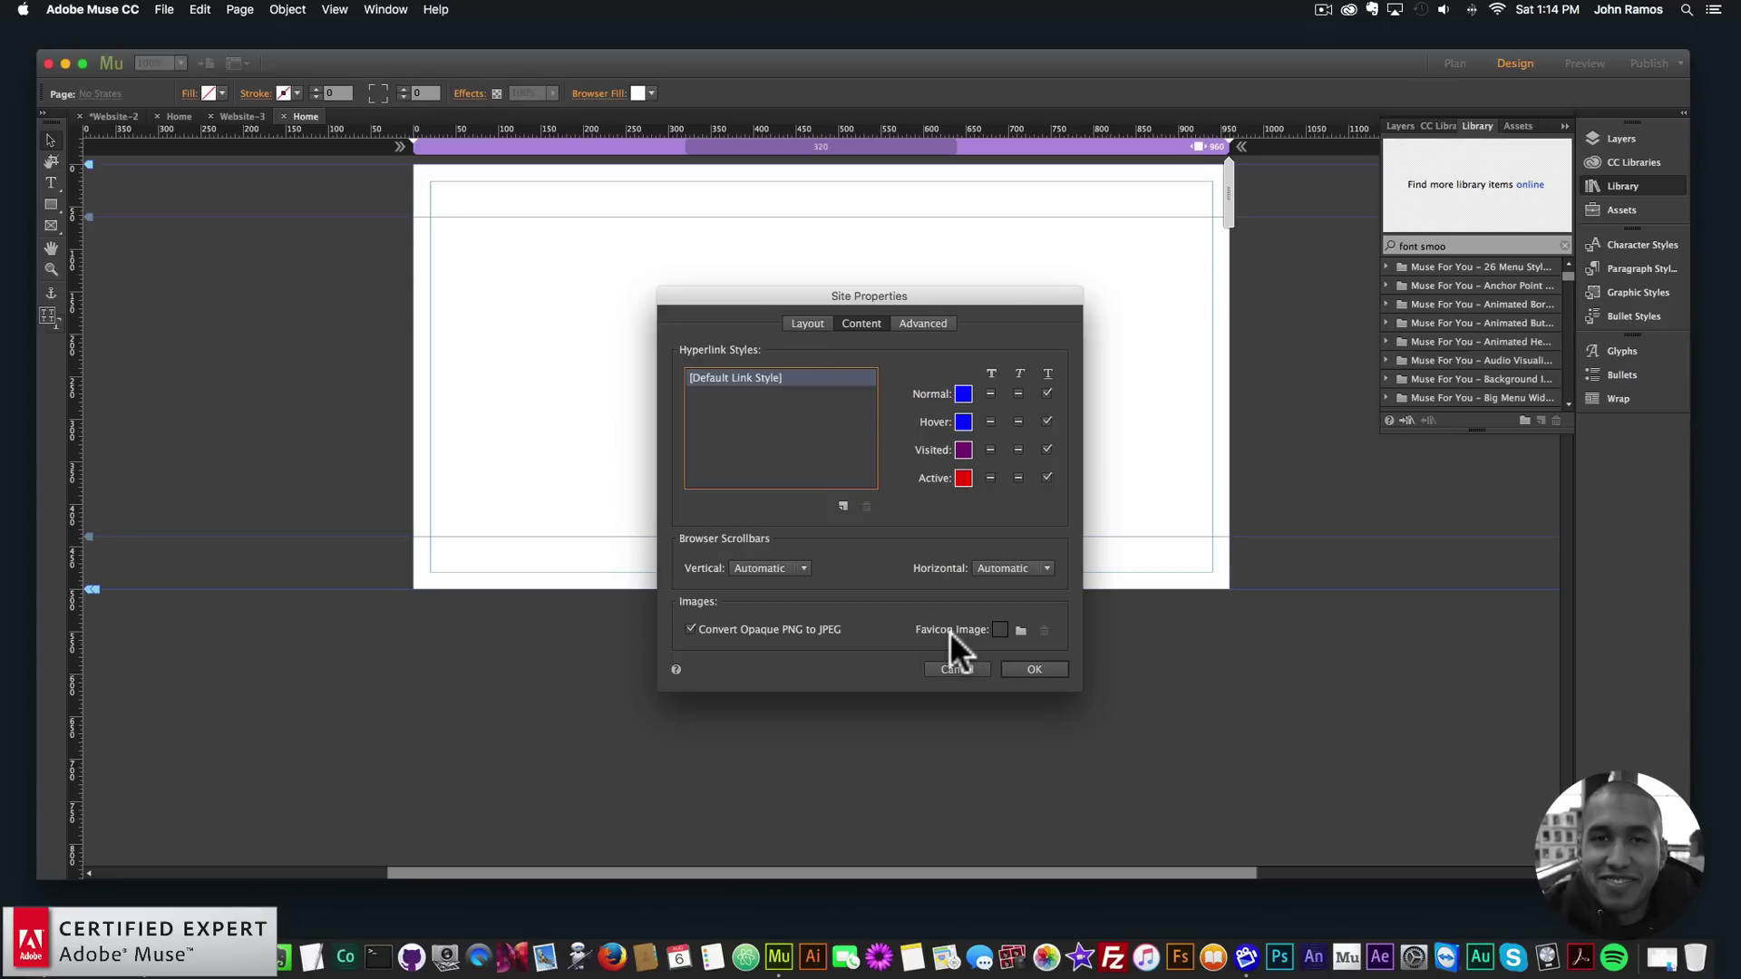
pyautogui.click(1020, 629)
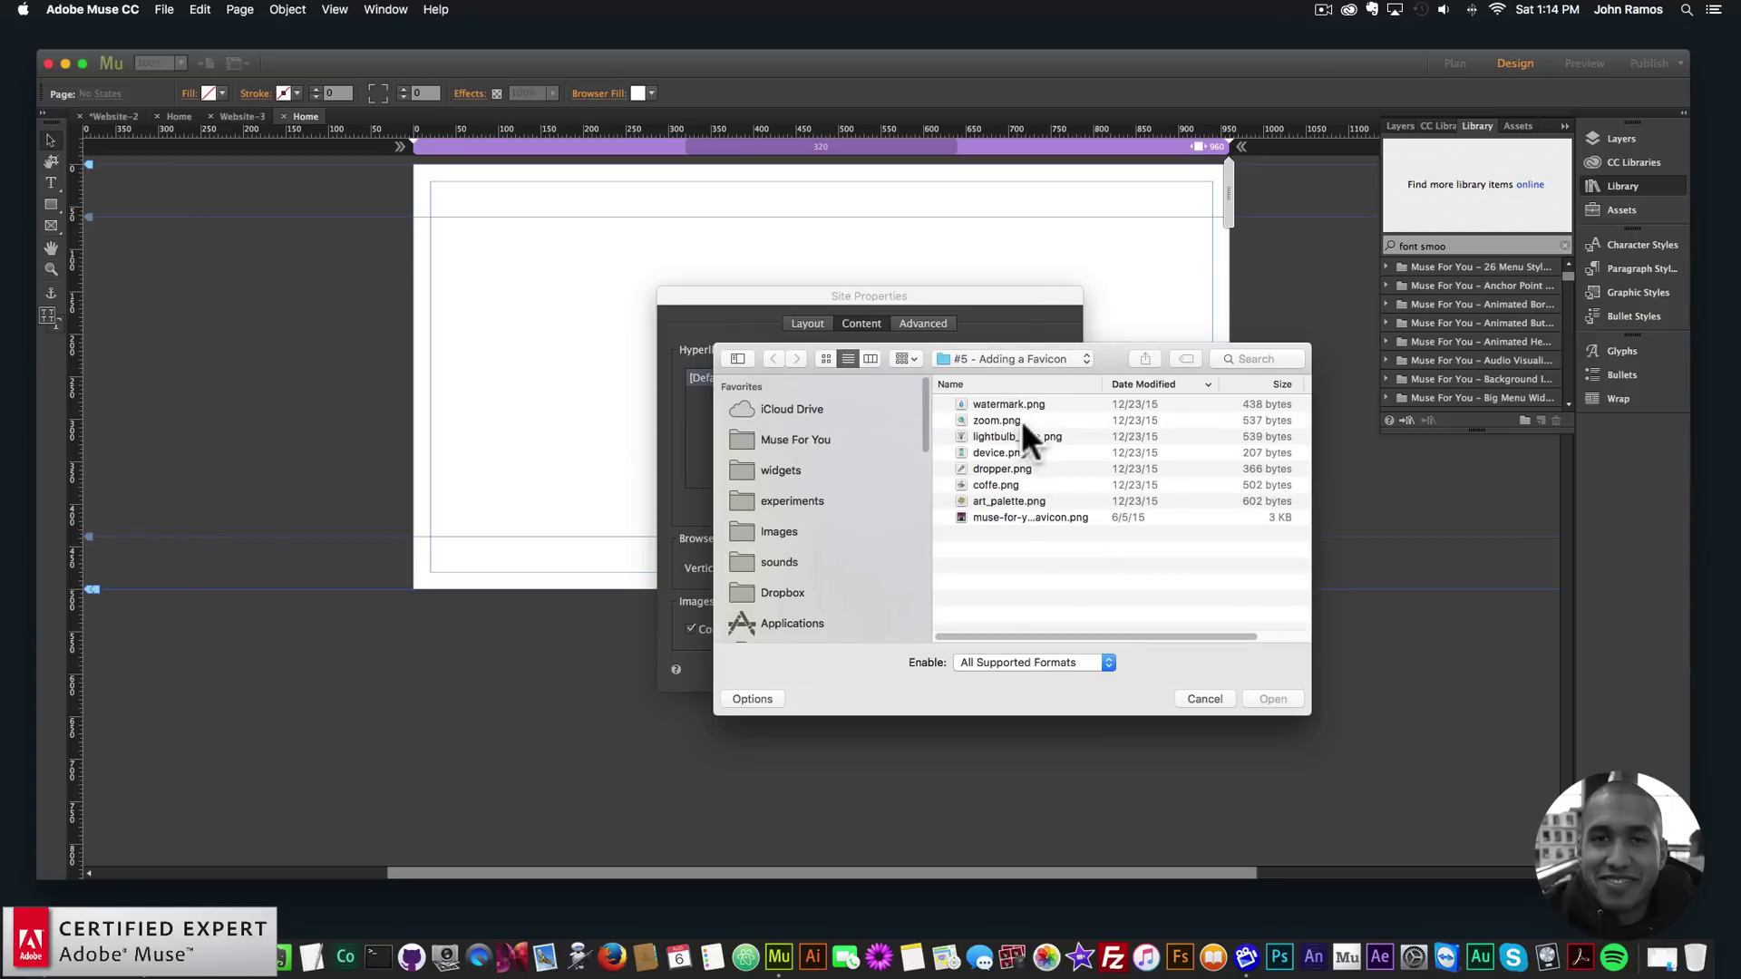
pyautogui.doubleClick(1031, 517)
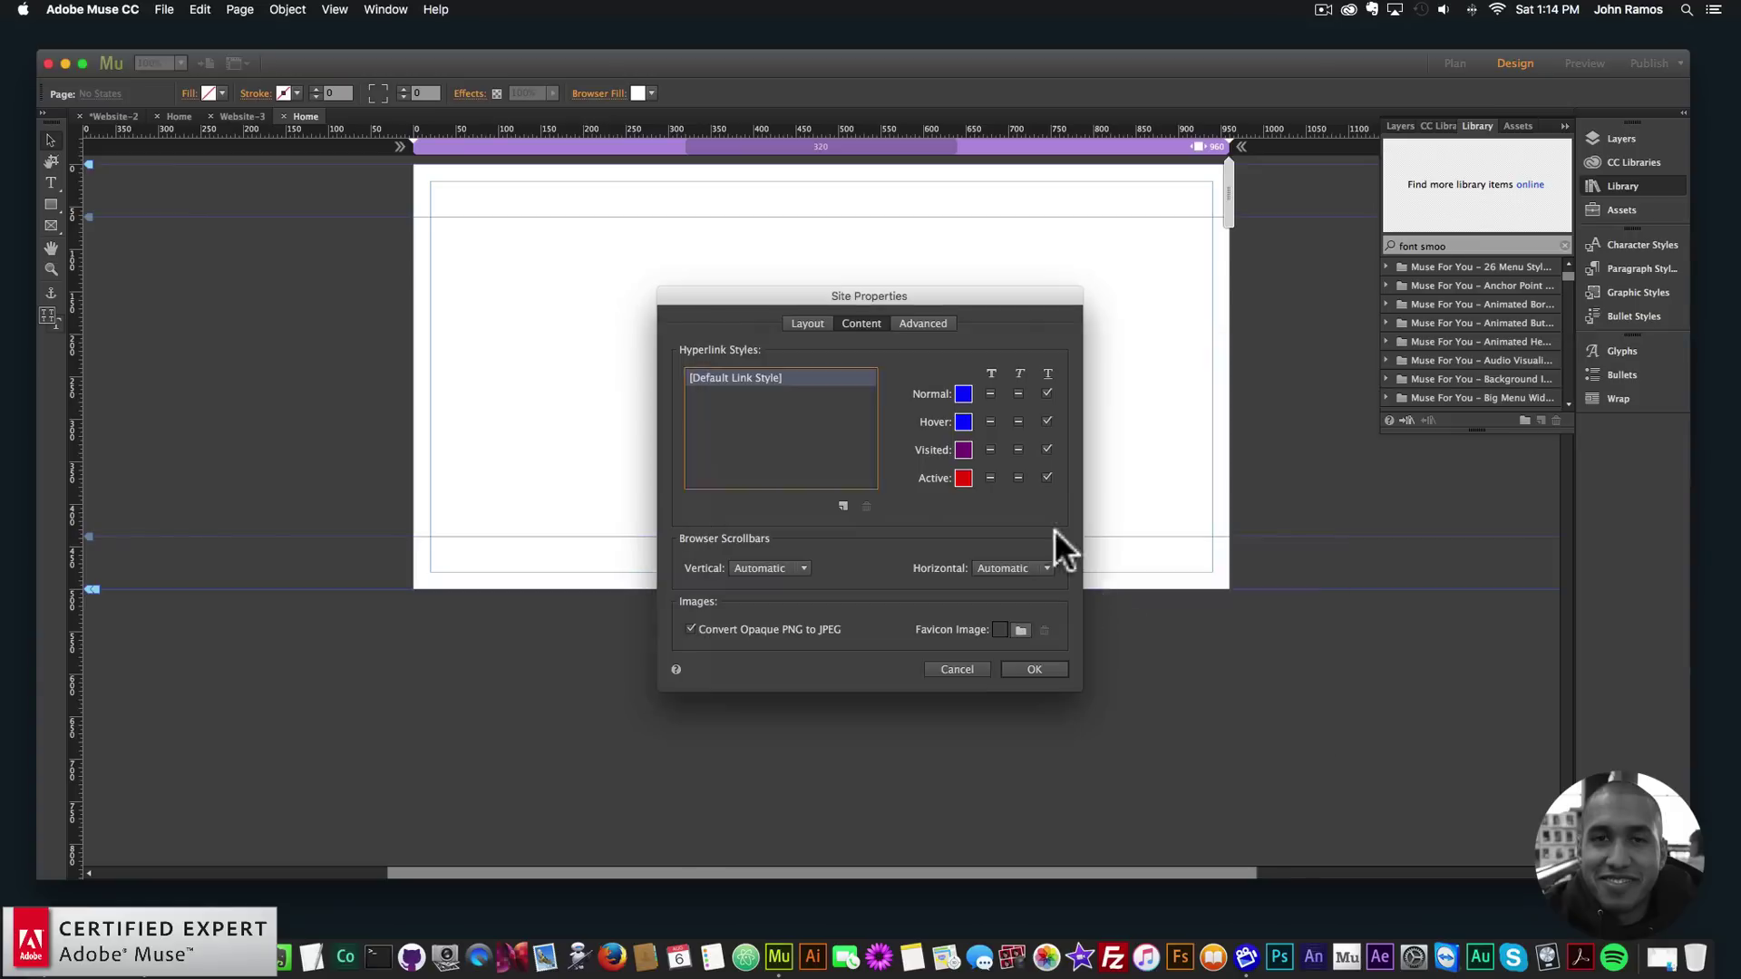
pyautogui.click(1035, 671)
pyautogui.click(164, 10)
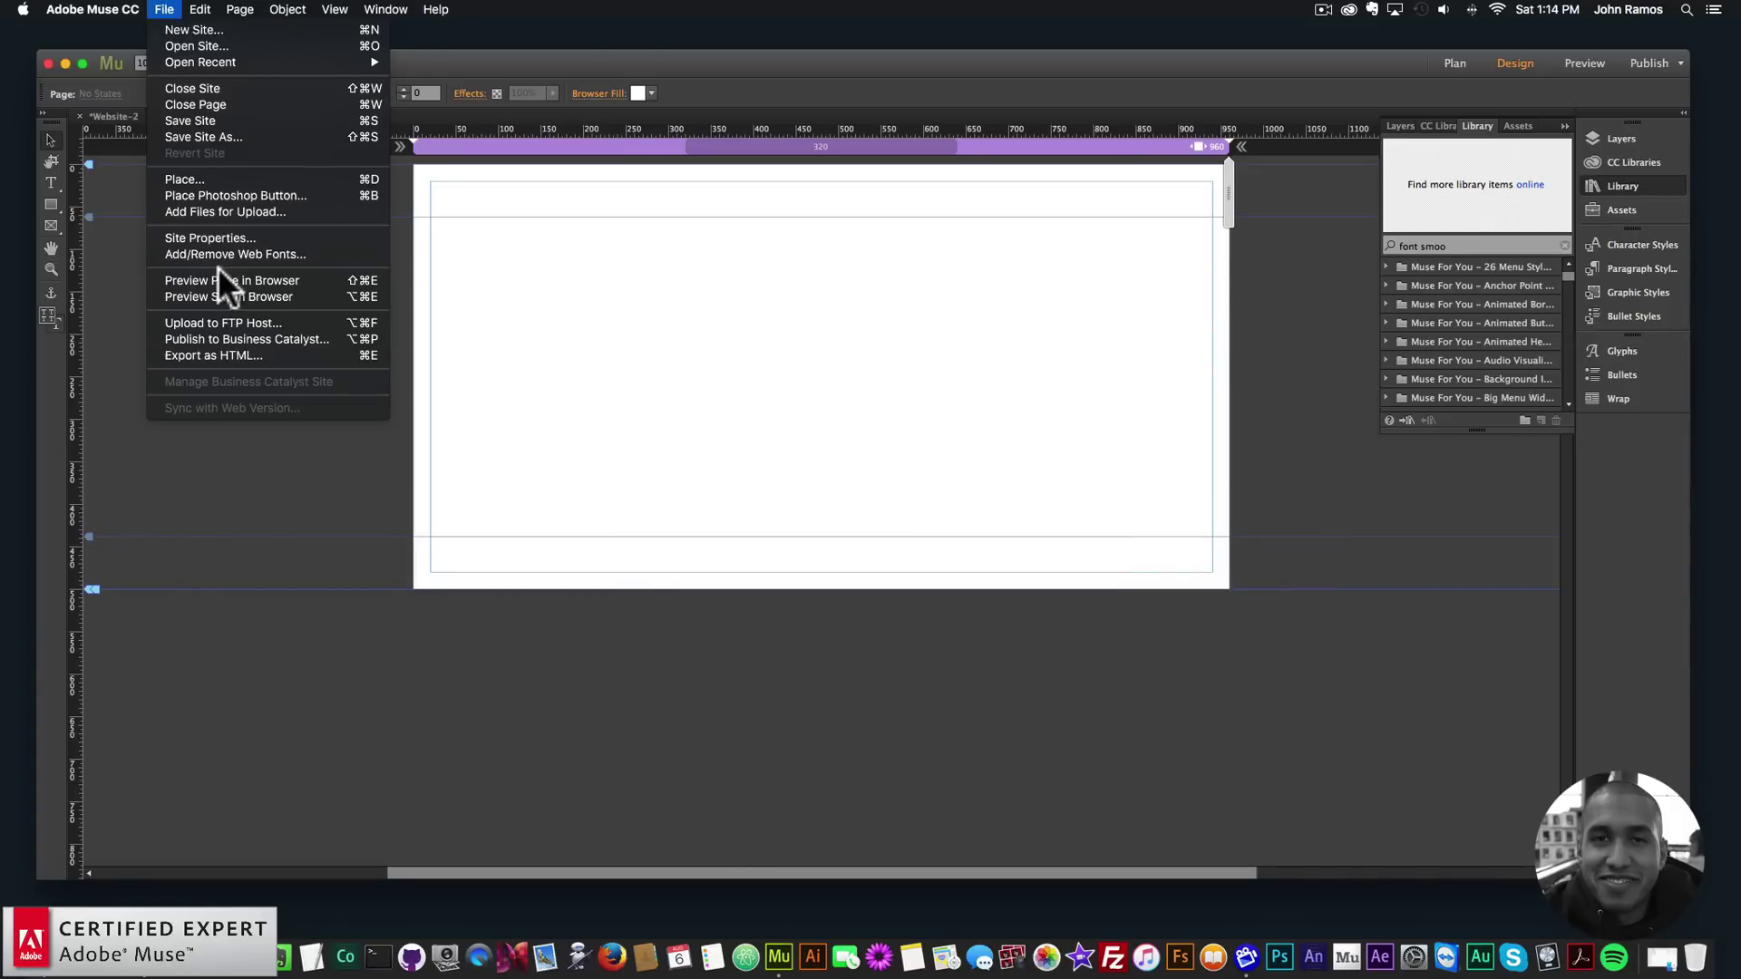
# - Preview the whole site in Chrome, then restore the '#5 - Adding a Favicon' Finder window
pyautogui.click(226, 297)
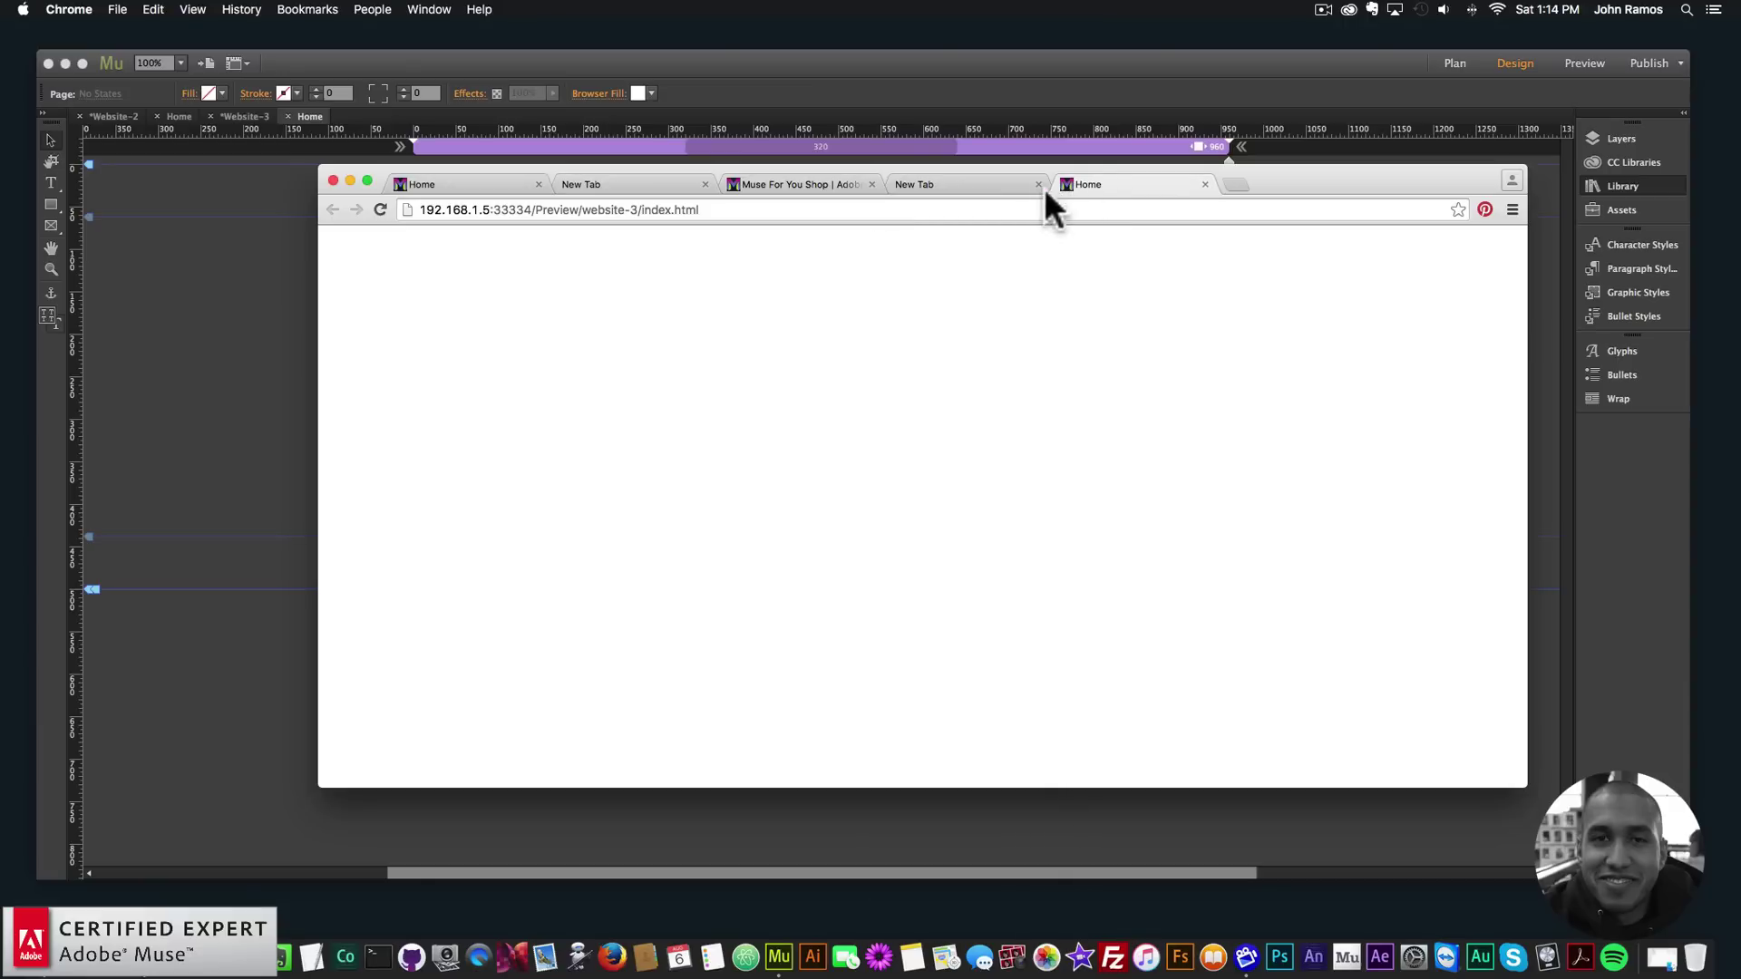
pyautogui.click(1662, 958)
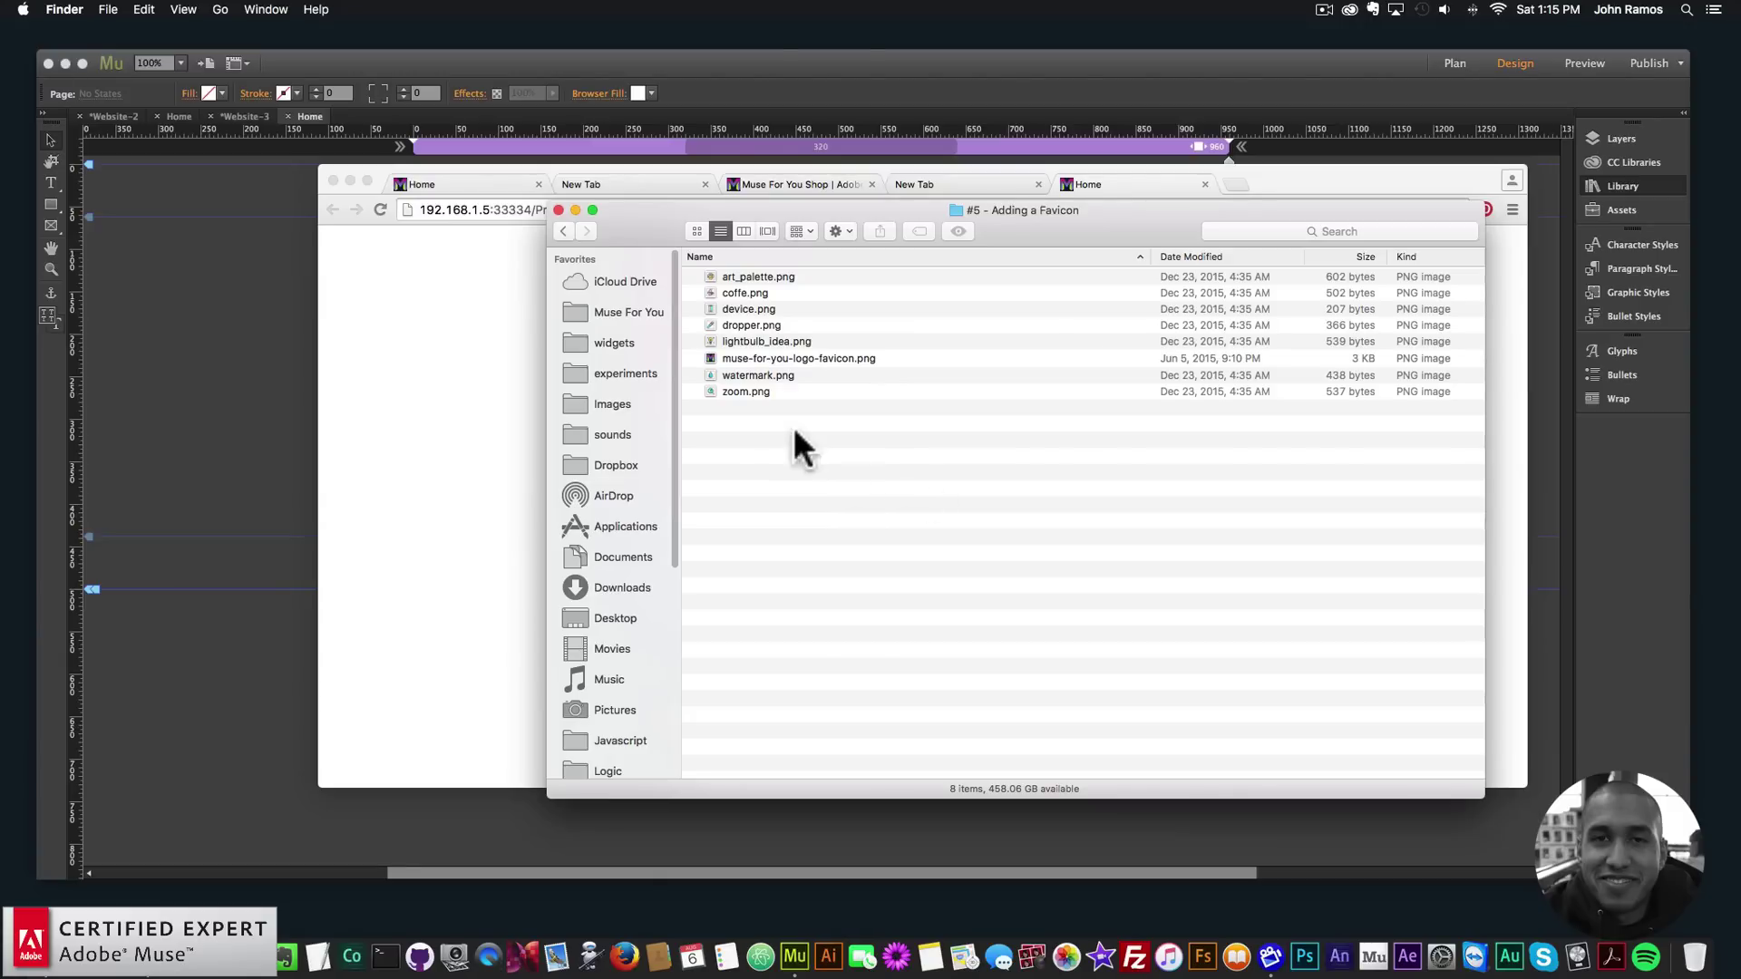
# - Switch the '#5 - Adding a Favicon' folder to icon view so its eight PNG thumbnails show
pyautogui.click(745, 391)
pyautogui.click(696, 230)
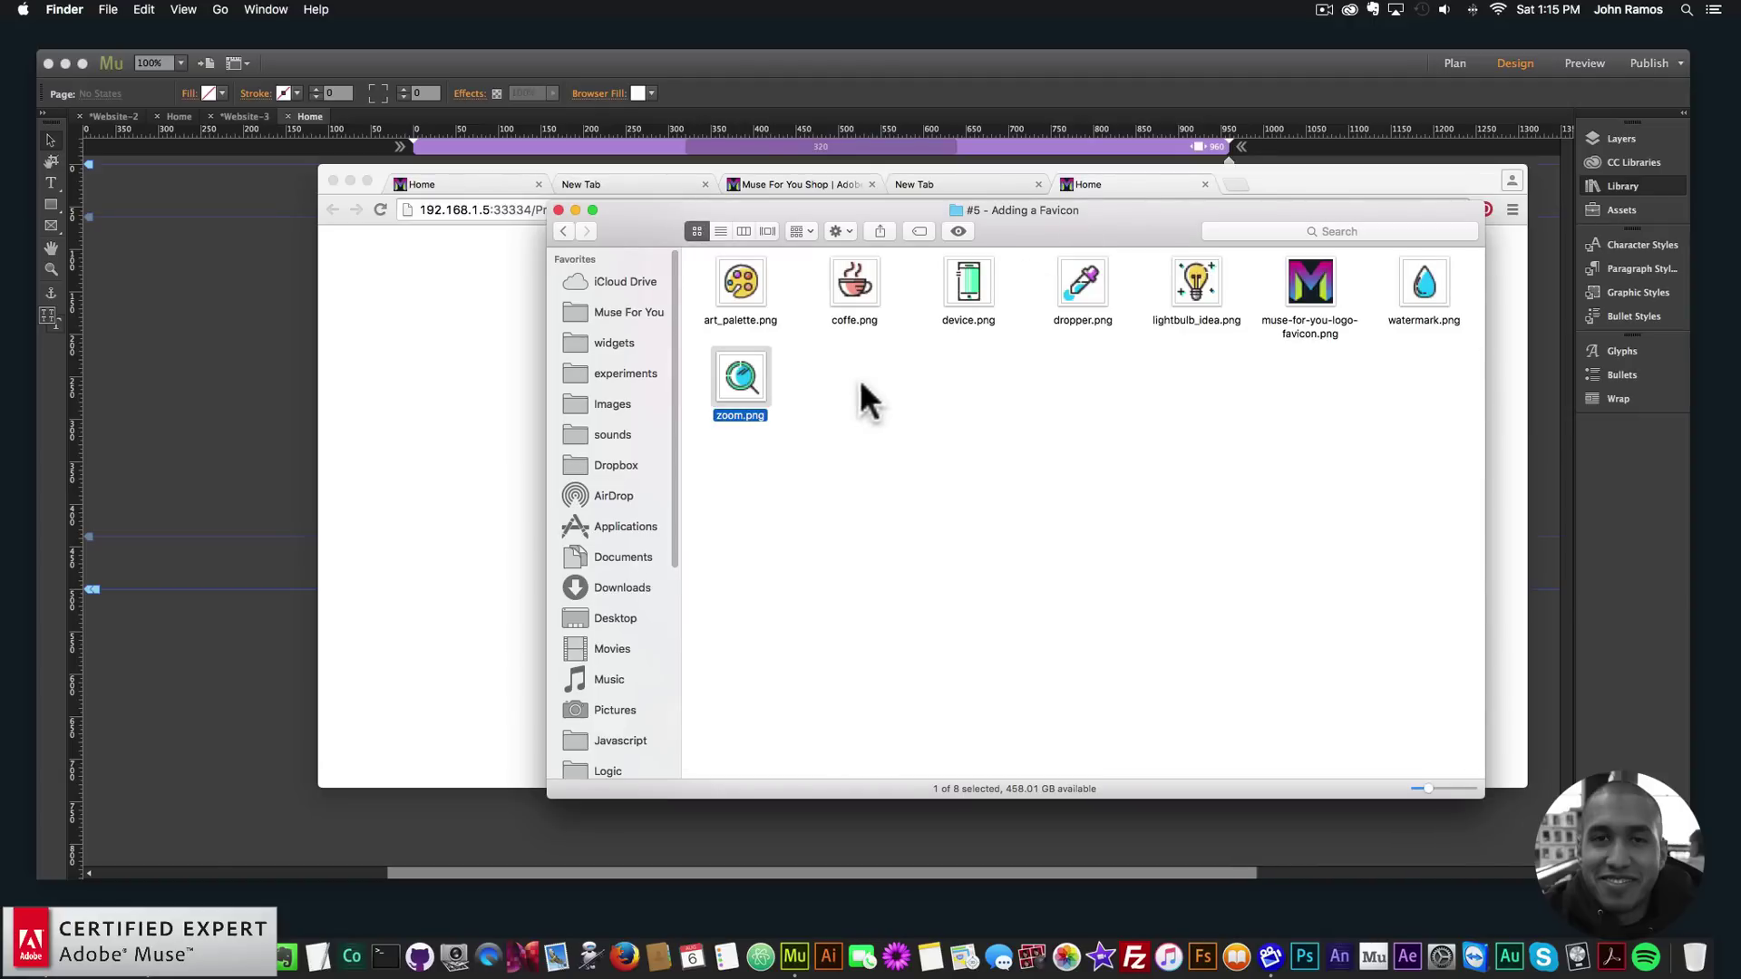
pyautogui.click(822, 426)
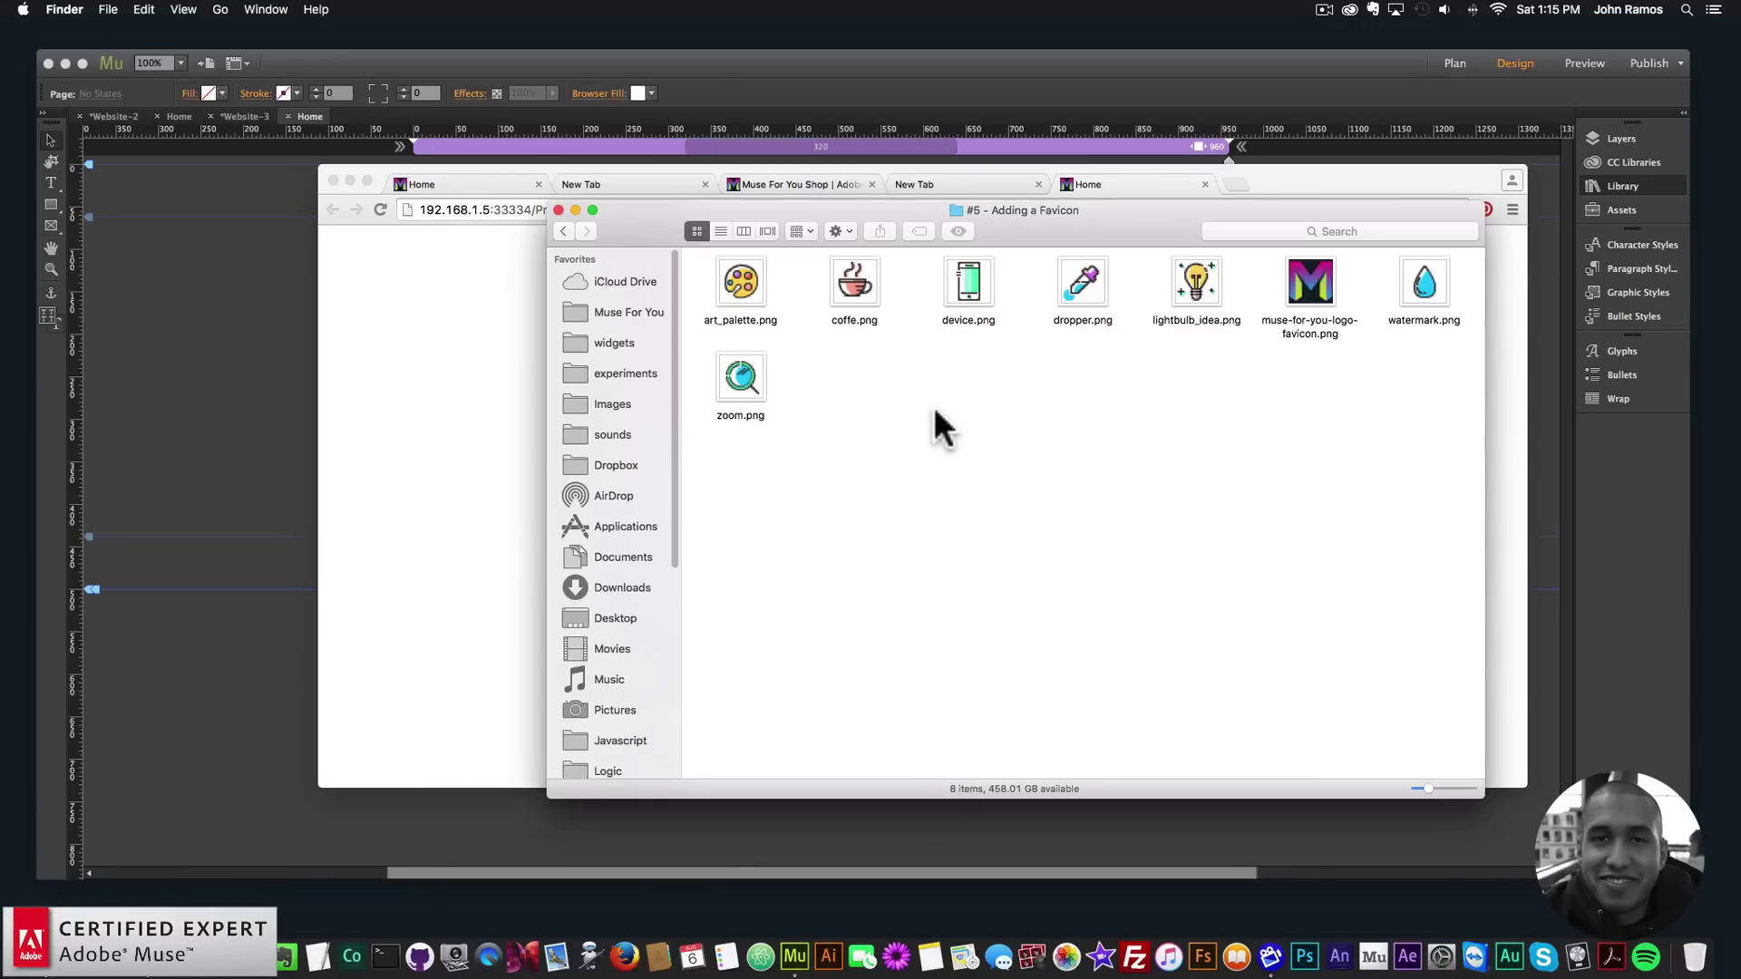
# - Make watermark.png the site's favicon in Site Properties and preview the page in Chrome
pyautogui.press('super+Tab')
pyautogui.click(165, 9)
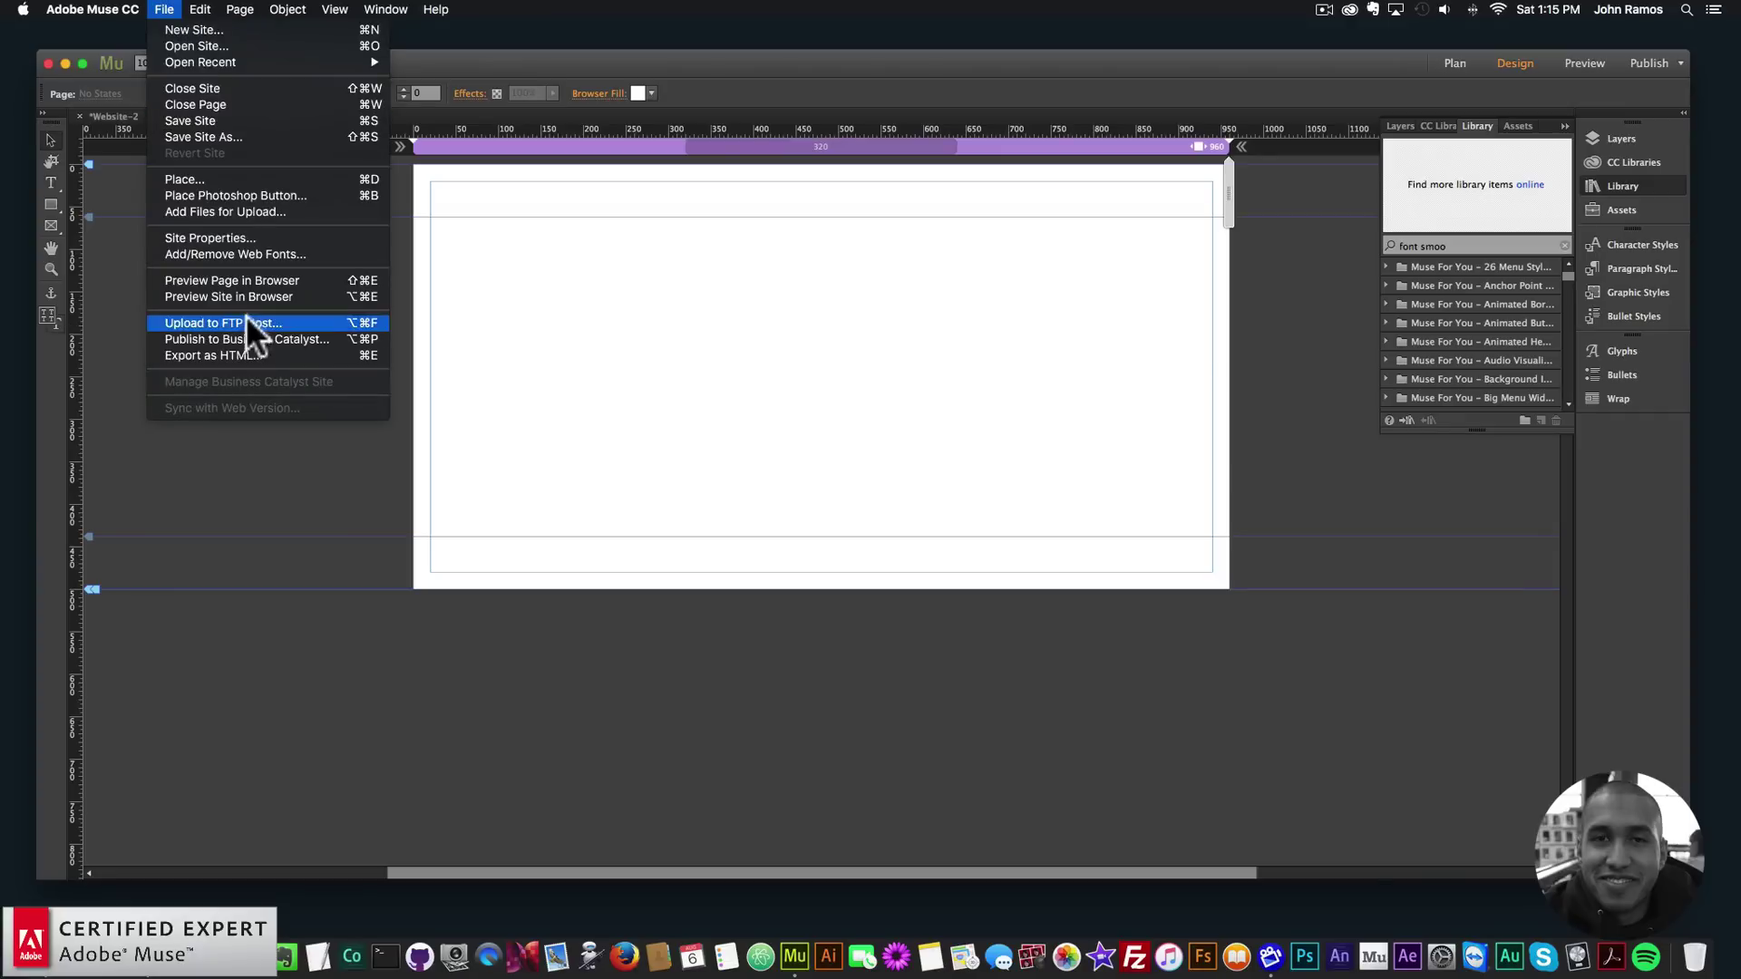
pyautogui.click(214, 236)
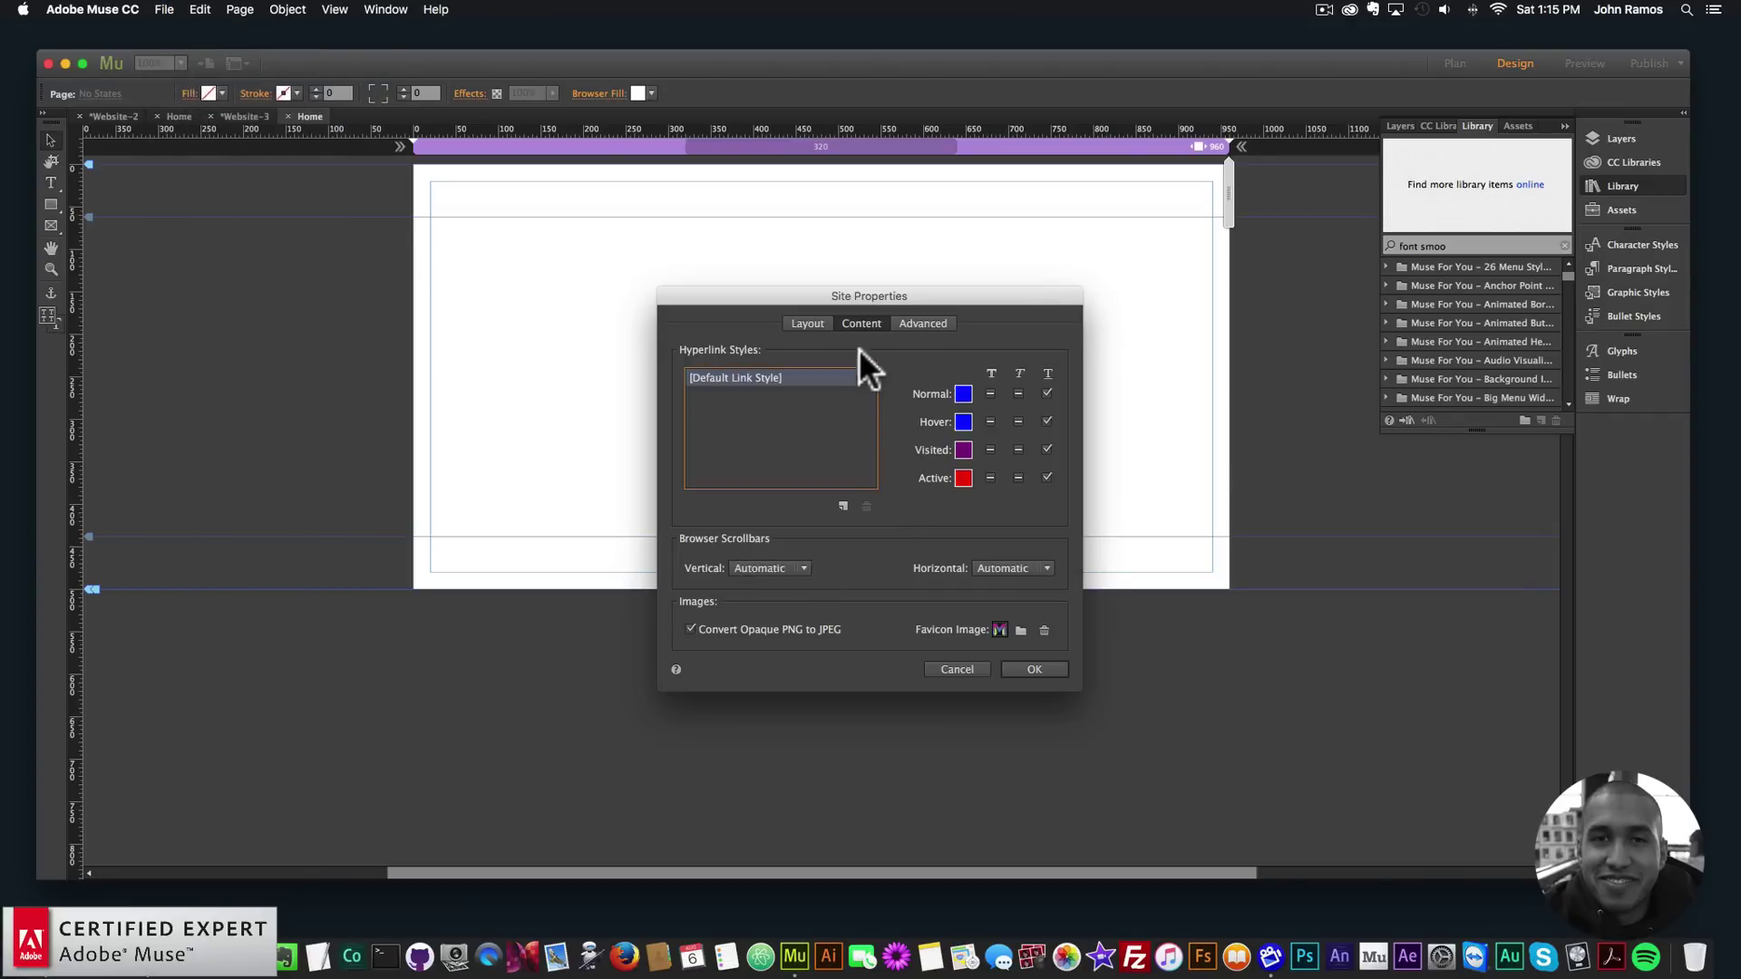
pyautogui.click(1021, 630)
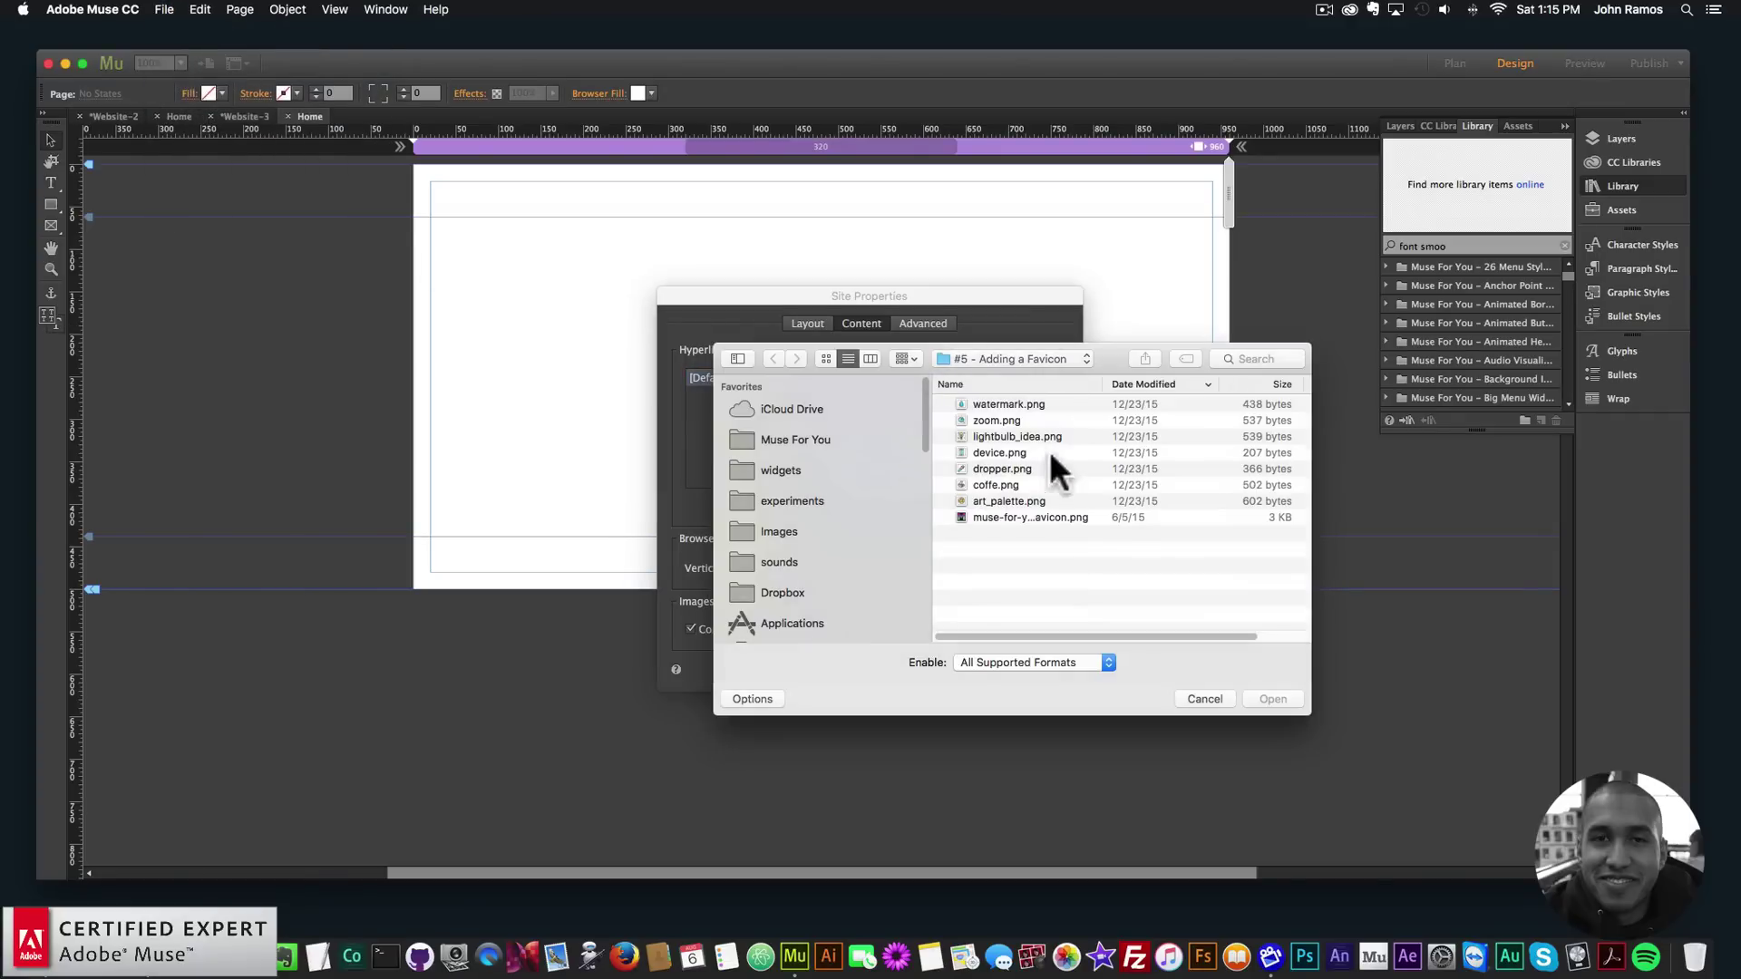
pyautogui.doubleClick(987, 401)
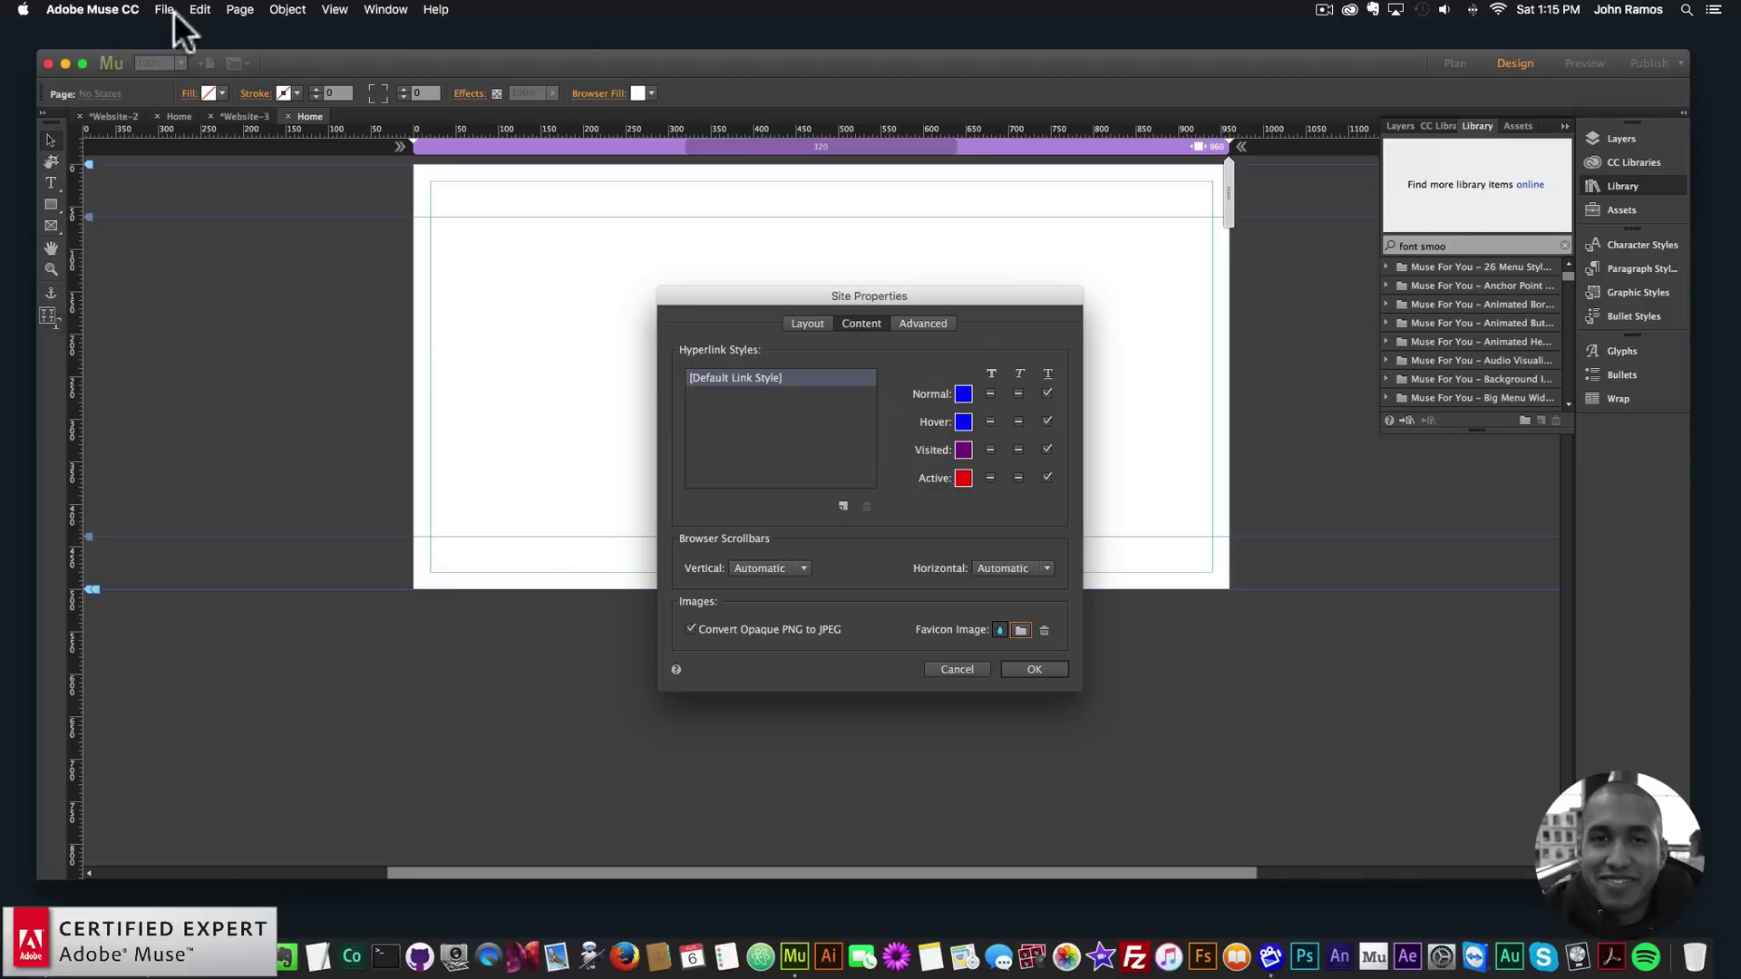
pyautogui.click(1034, 670)
pyautogui.click(161, 9)
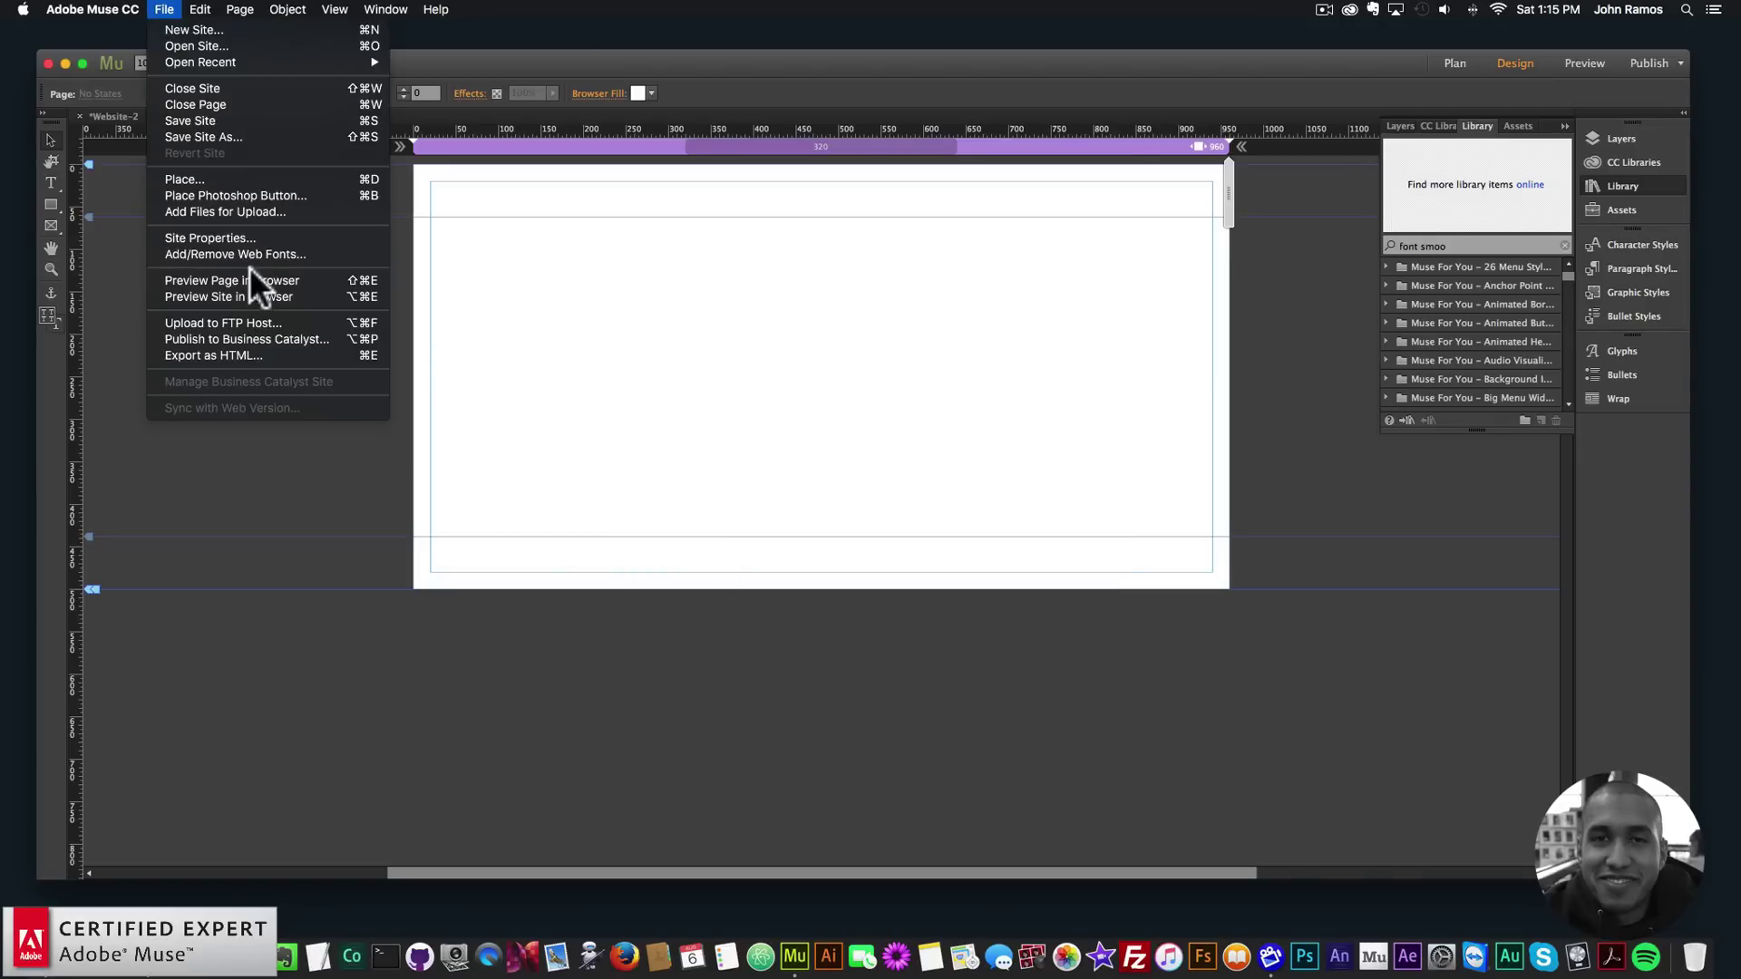
pyautogui.click(297, 284)
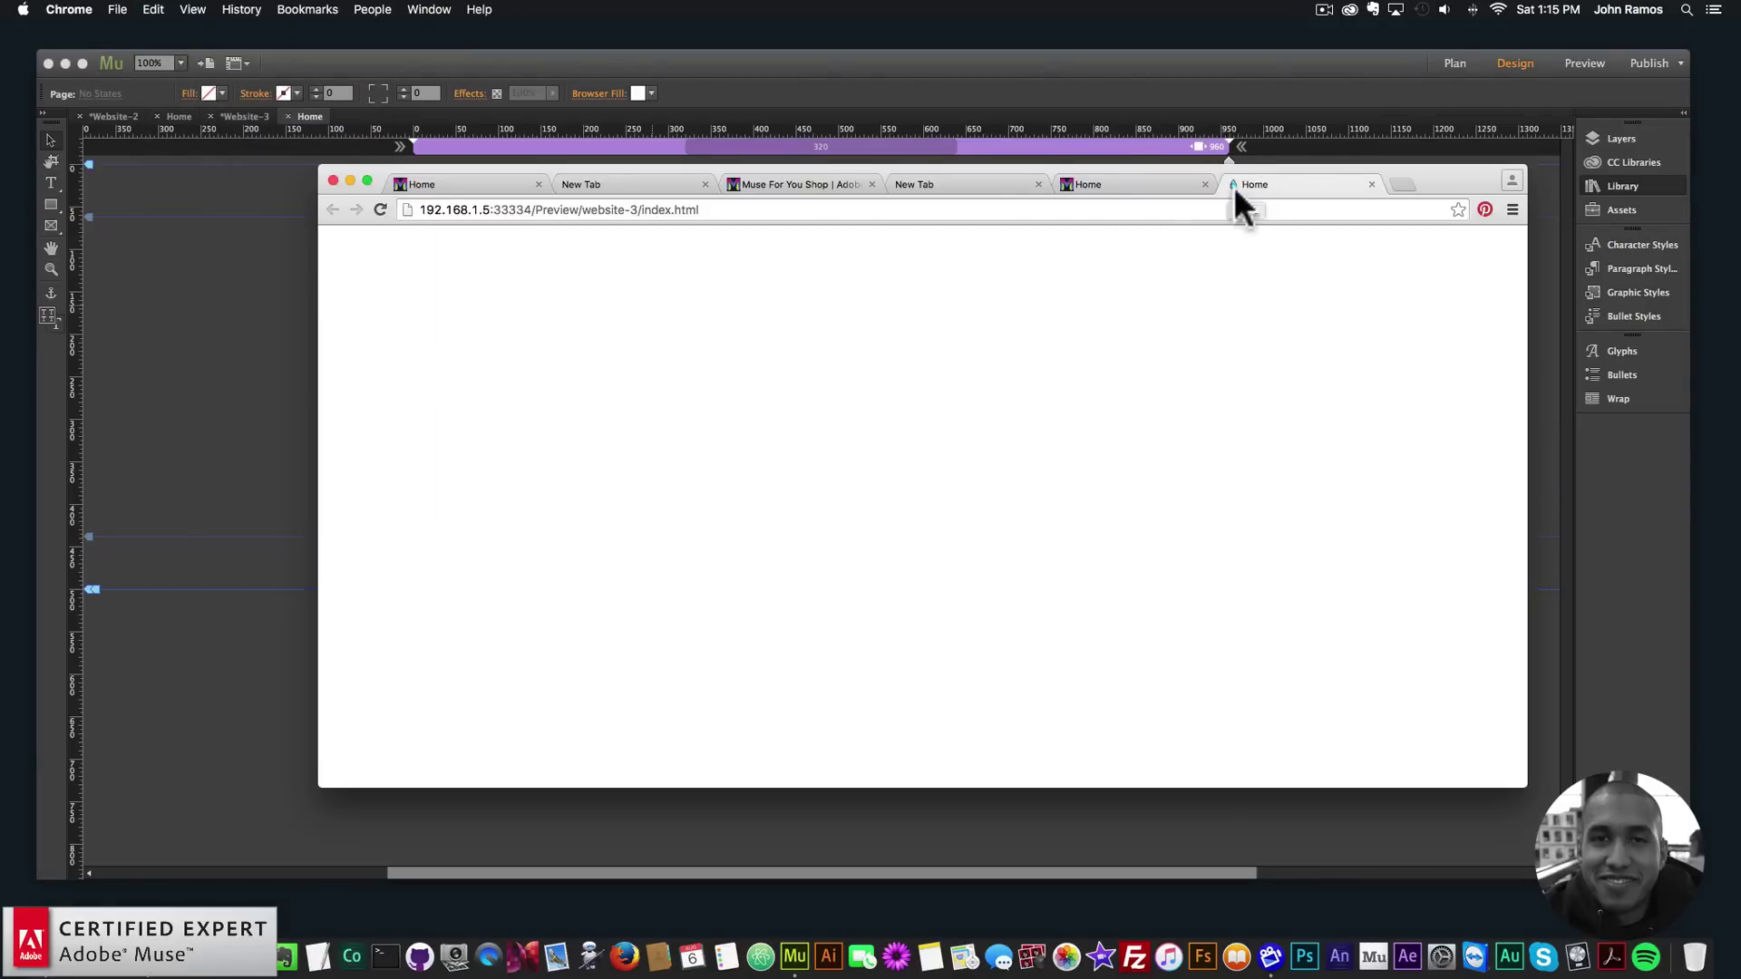
# - Set coffee.png as the site's favicon and preview the page in Chrome
pyautogui.click(159, 234)
pyautogui.click(163, 9)
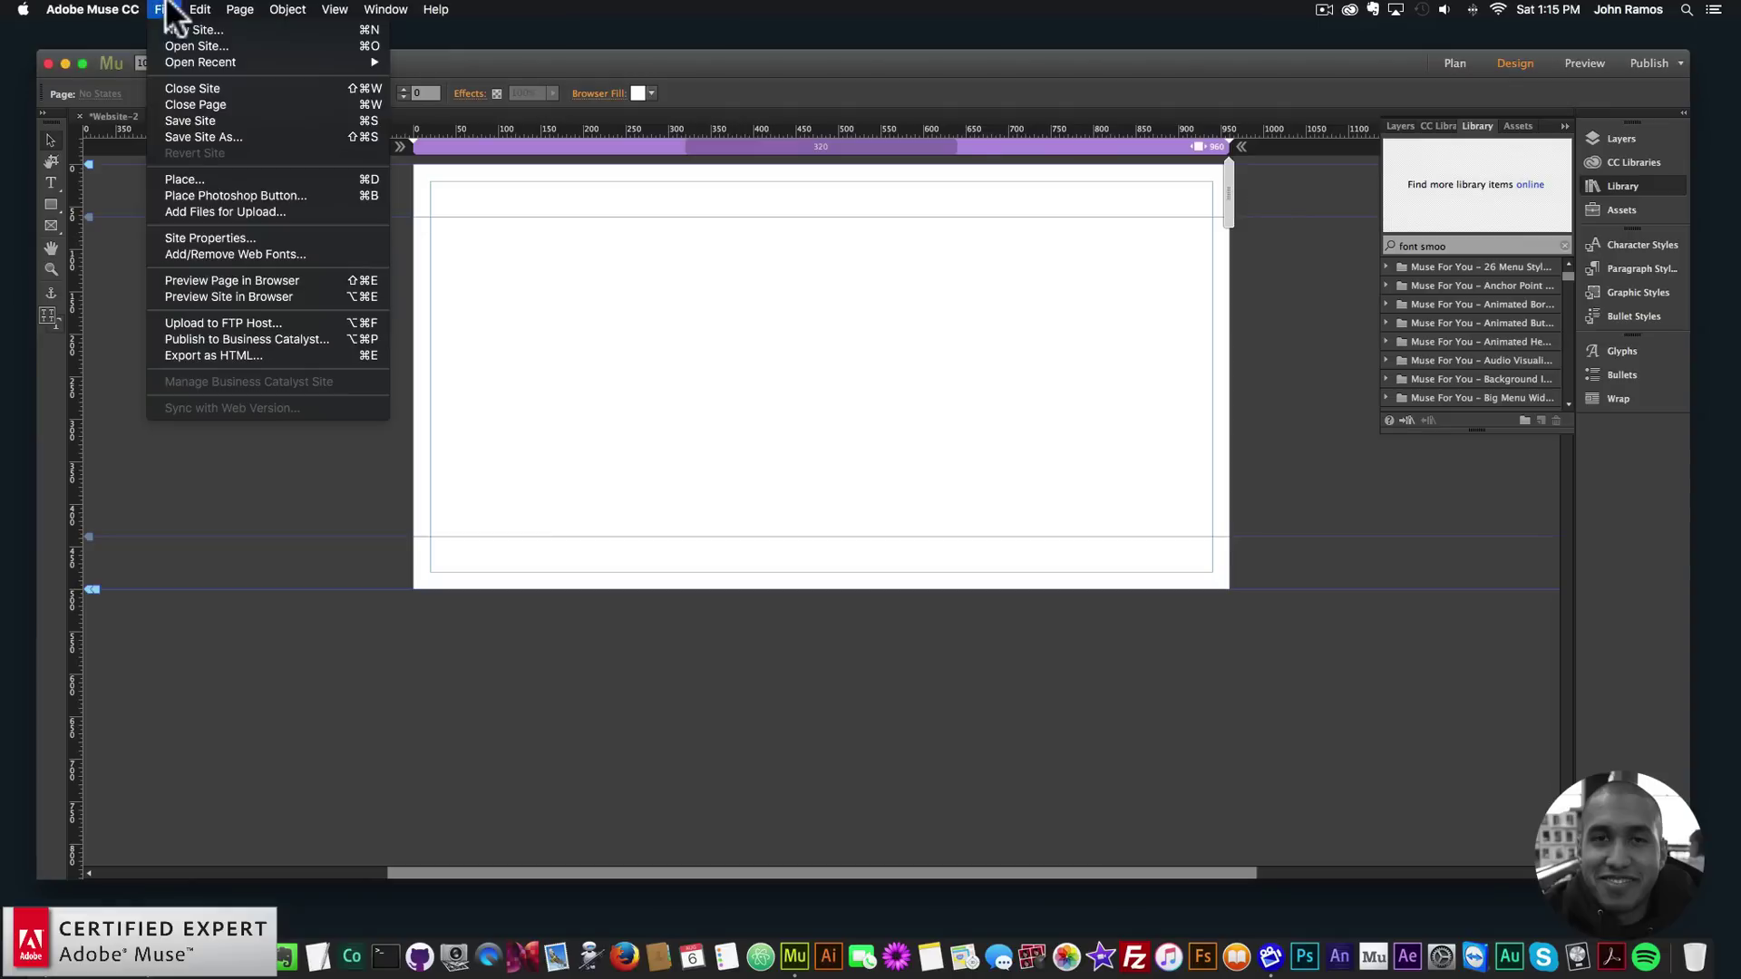
pyautogui.click(216, 236)
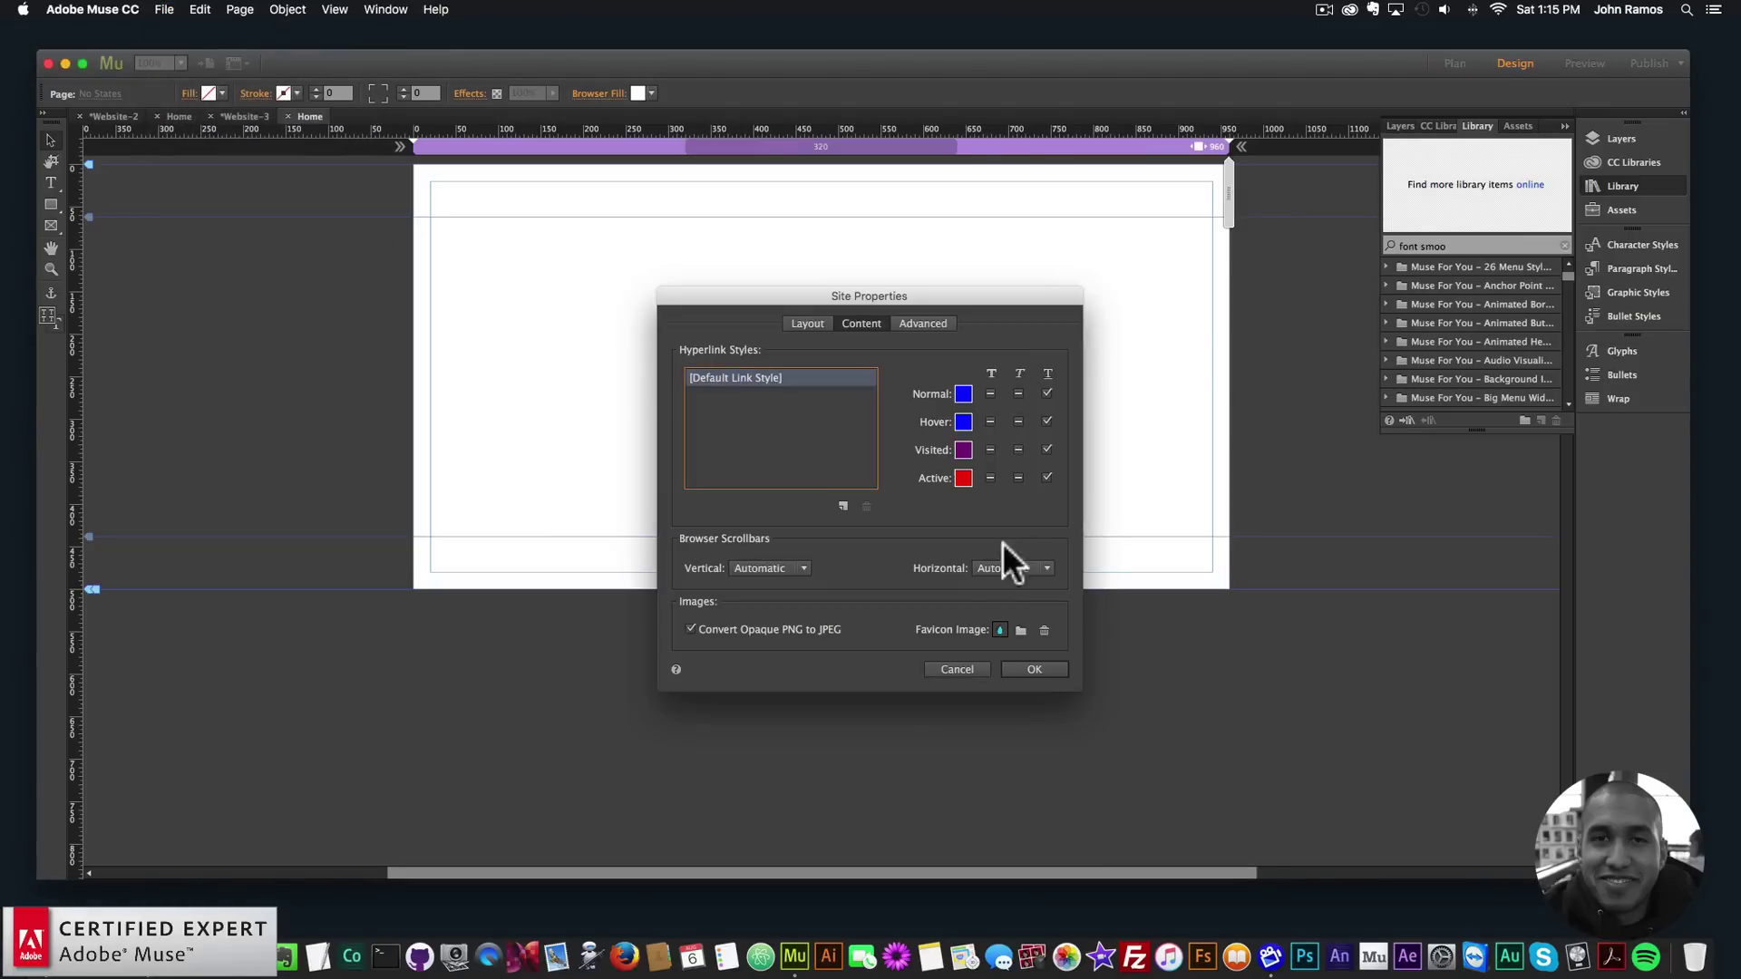
pyautogui.click(1019, 629)
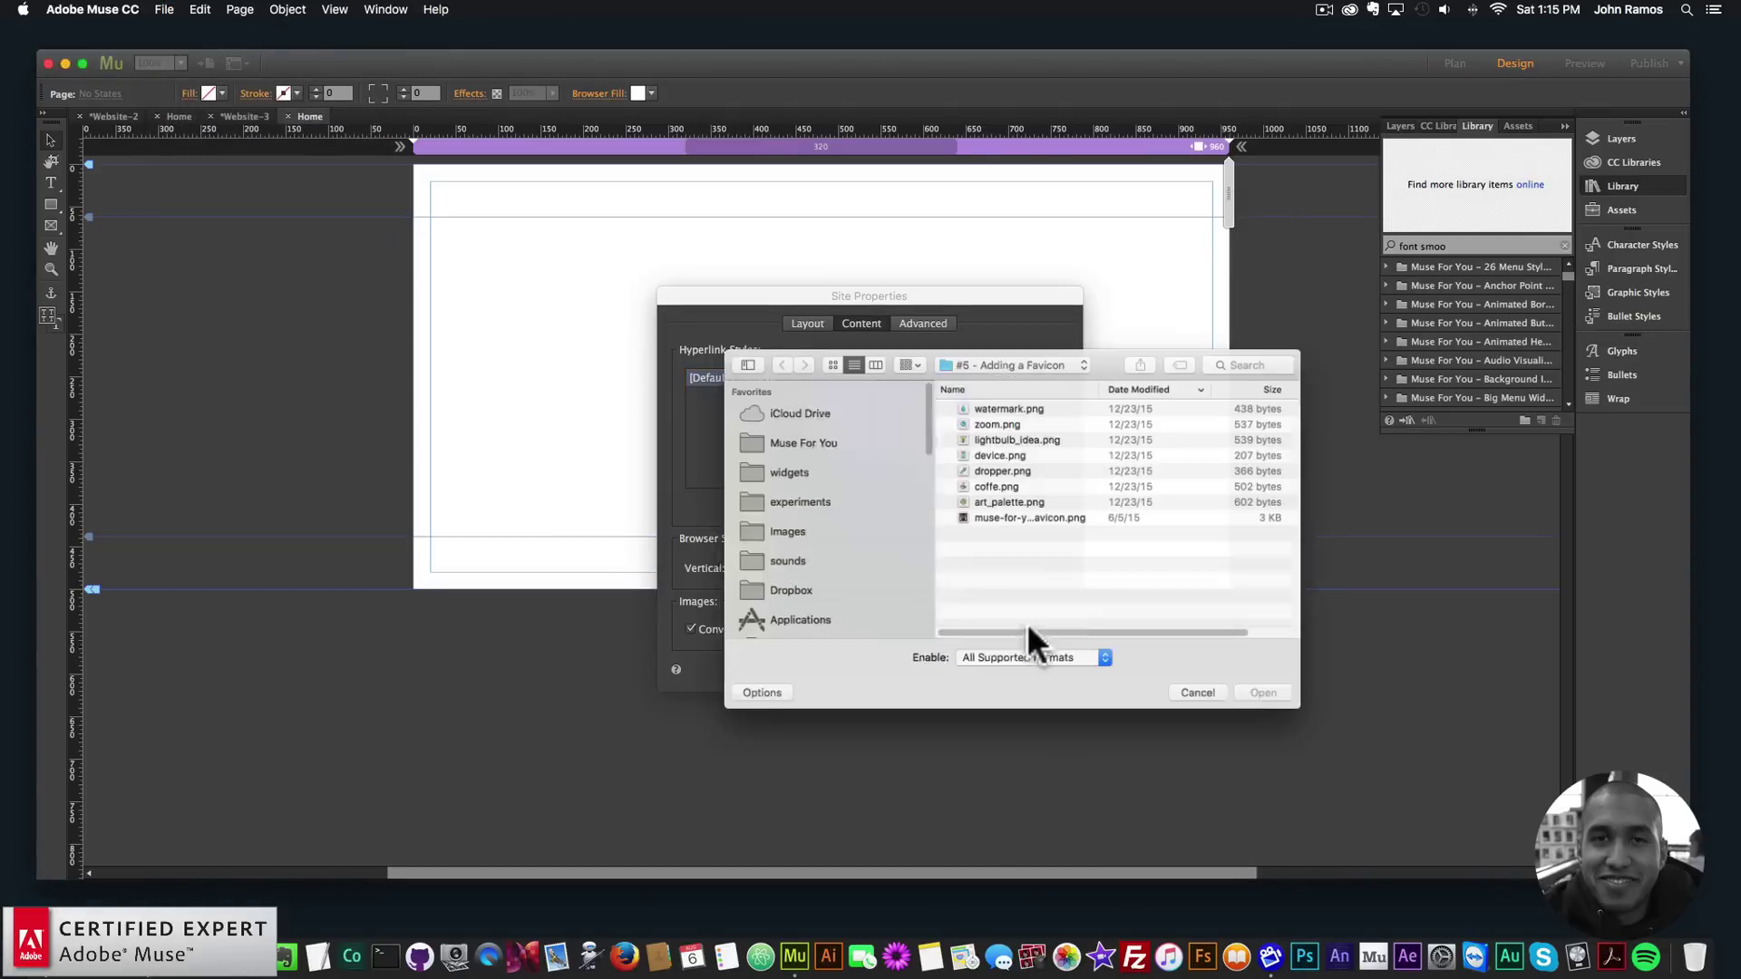
pyautogui.doubleClick(988, 481)
pyautogui.click(1034, 669)
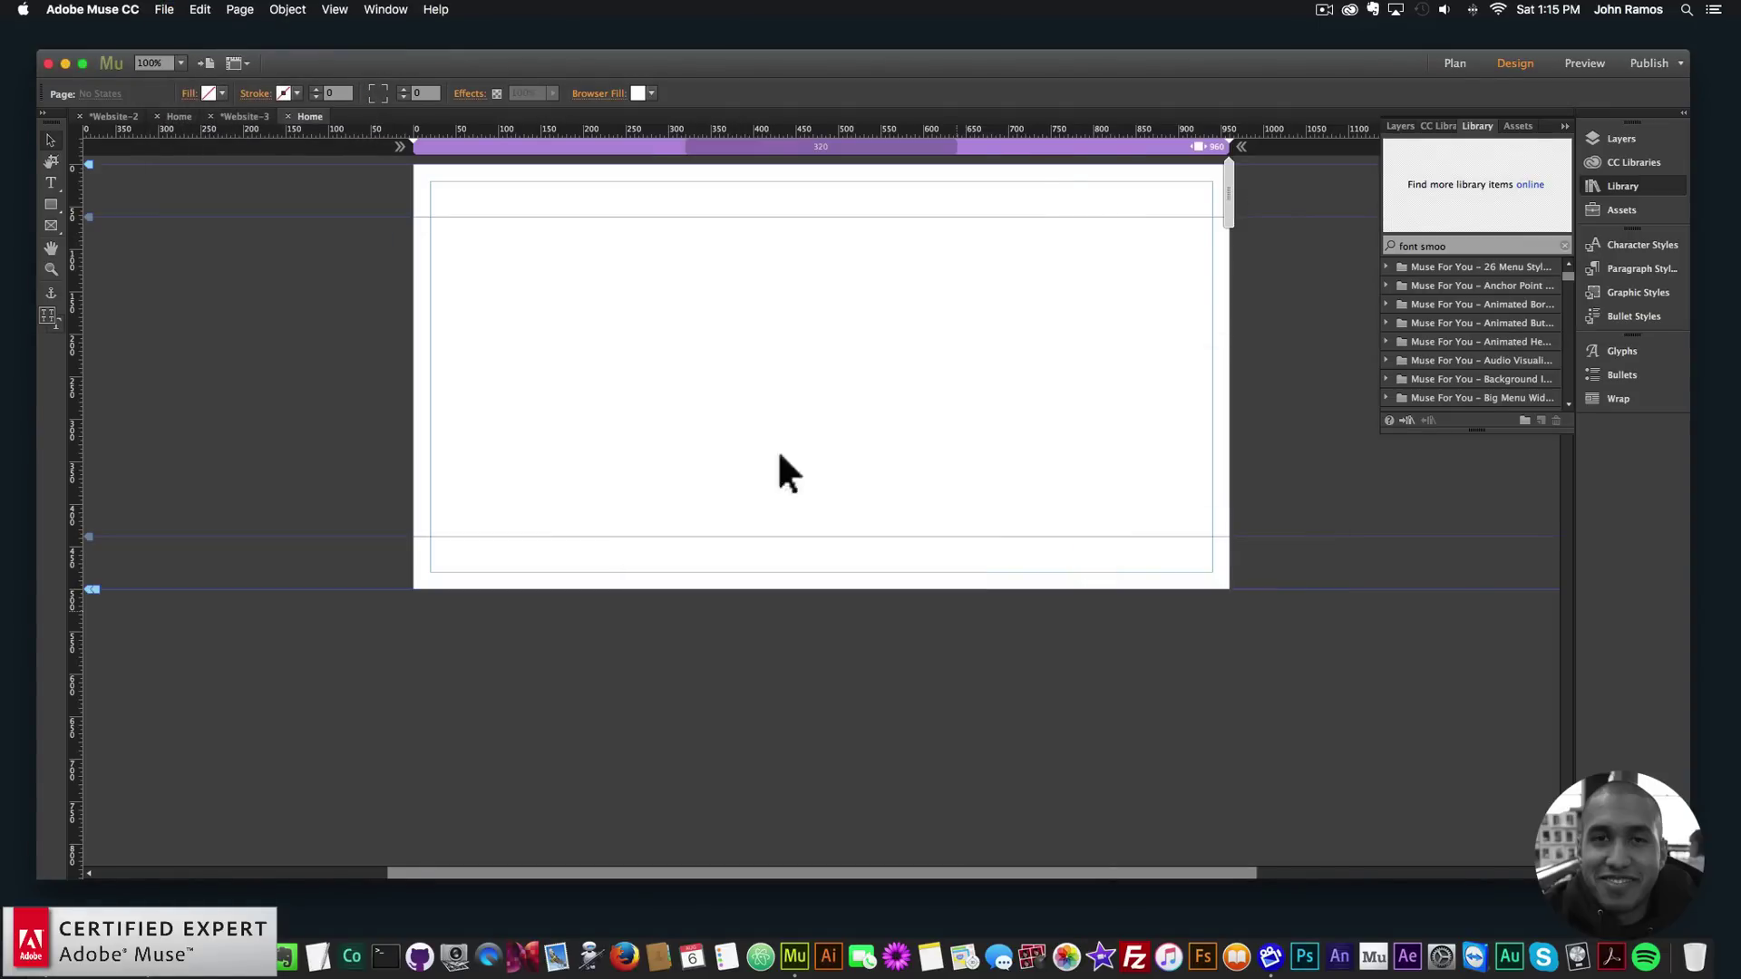
pyautogui.click(164, 9)
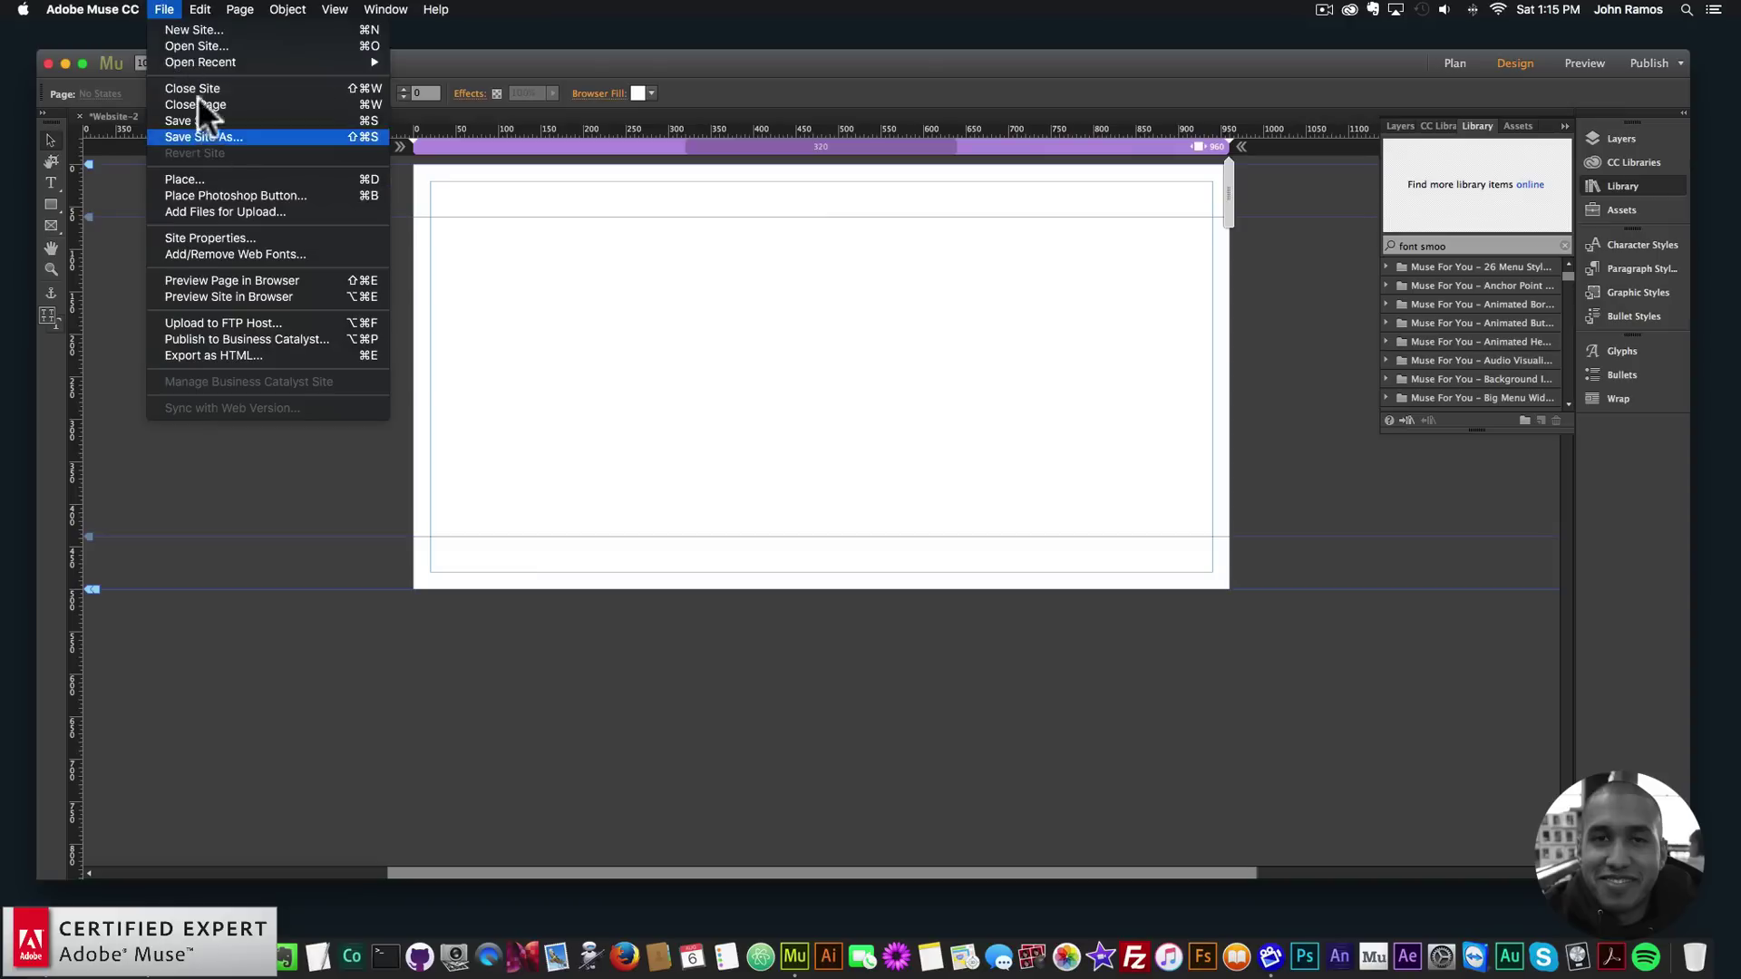
pyautogui.click(219, 281)
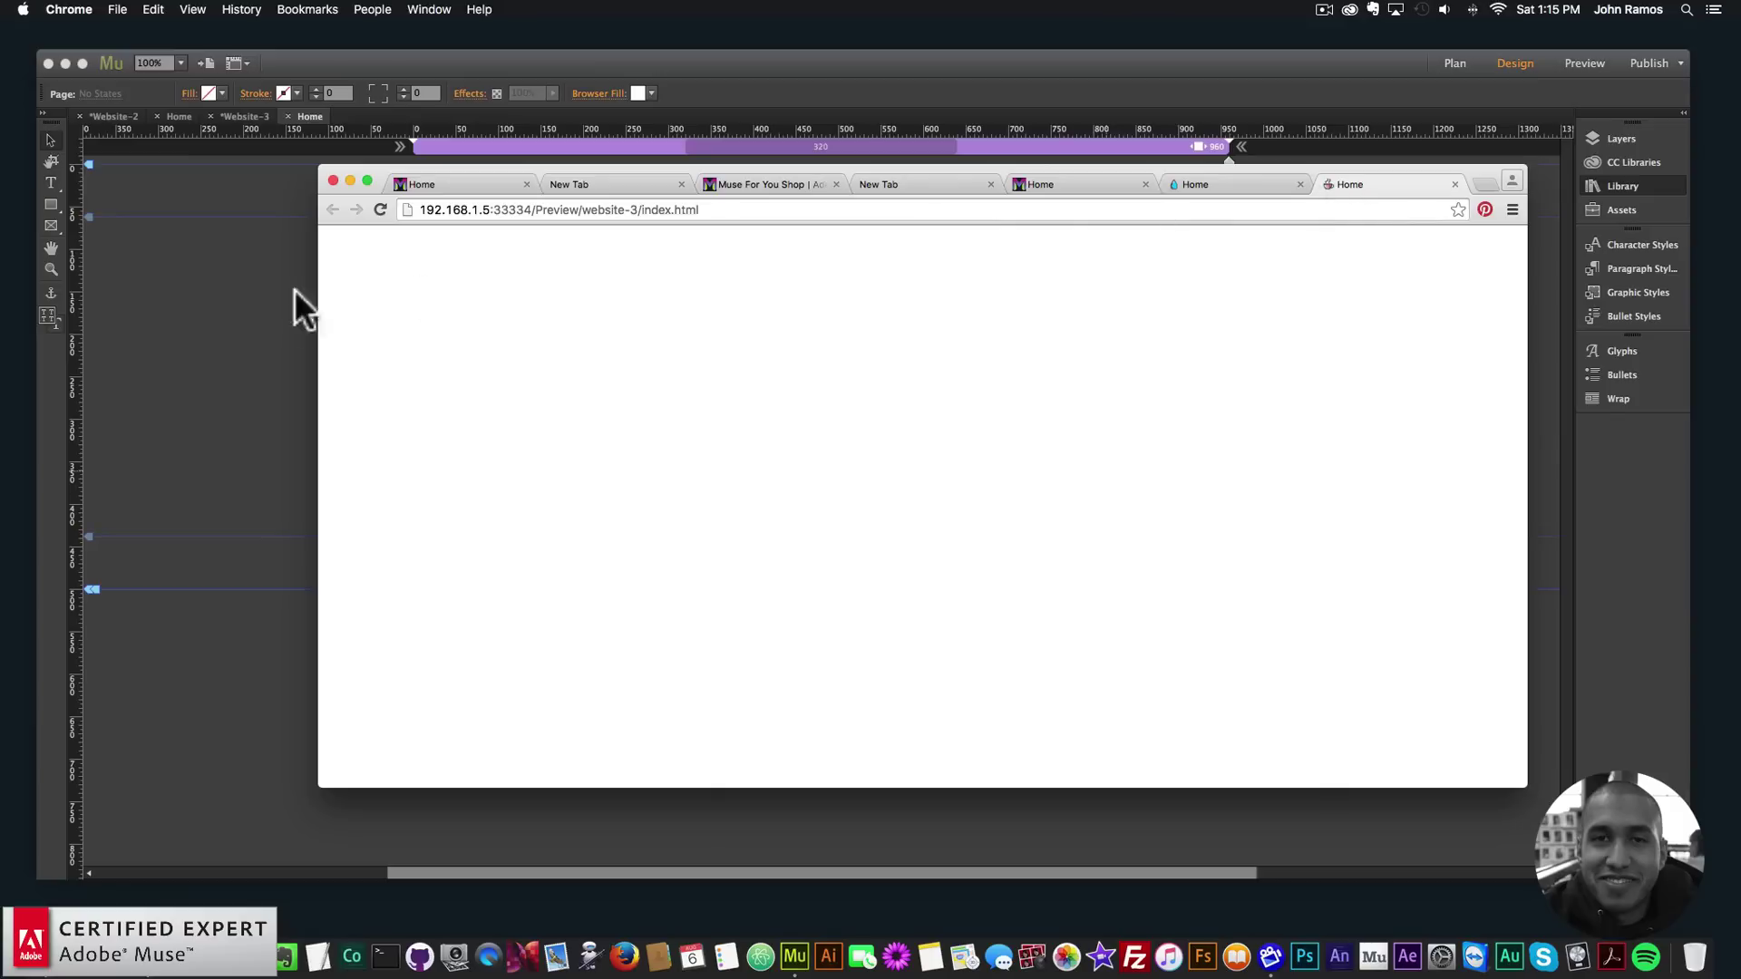
# - Reopen Site Properties in Muse and cancel without changing anything
pyautogui.click(199, 243)
pyautogui.click(200, 9)
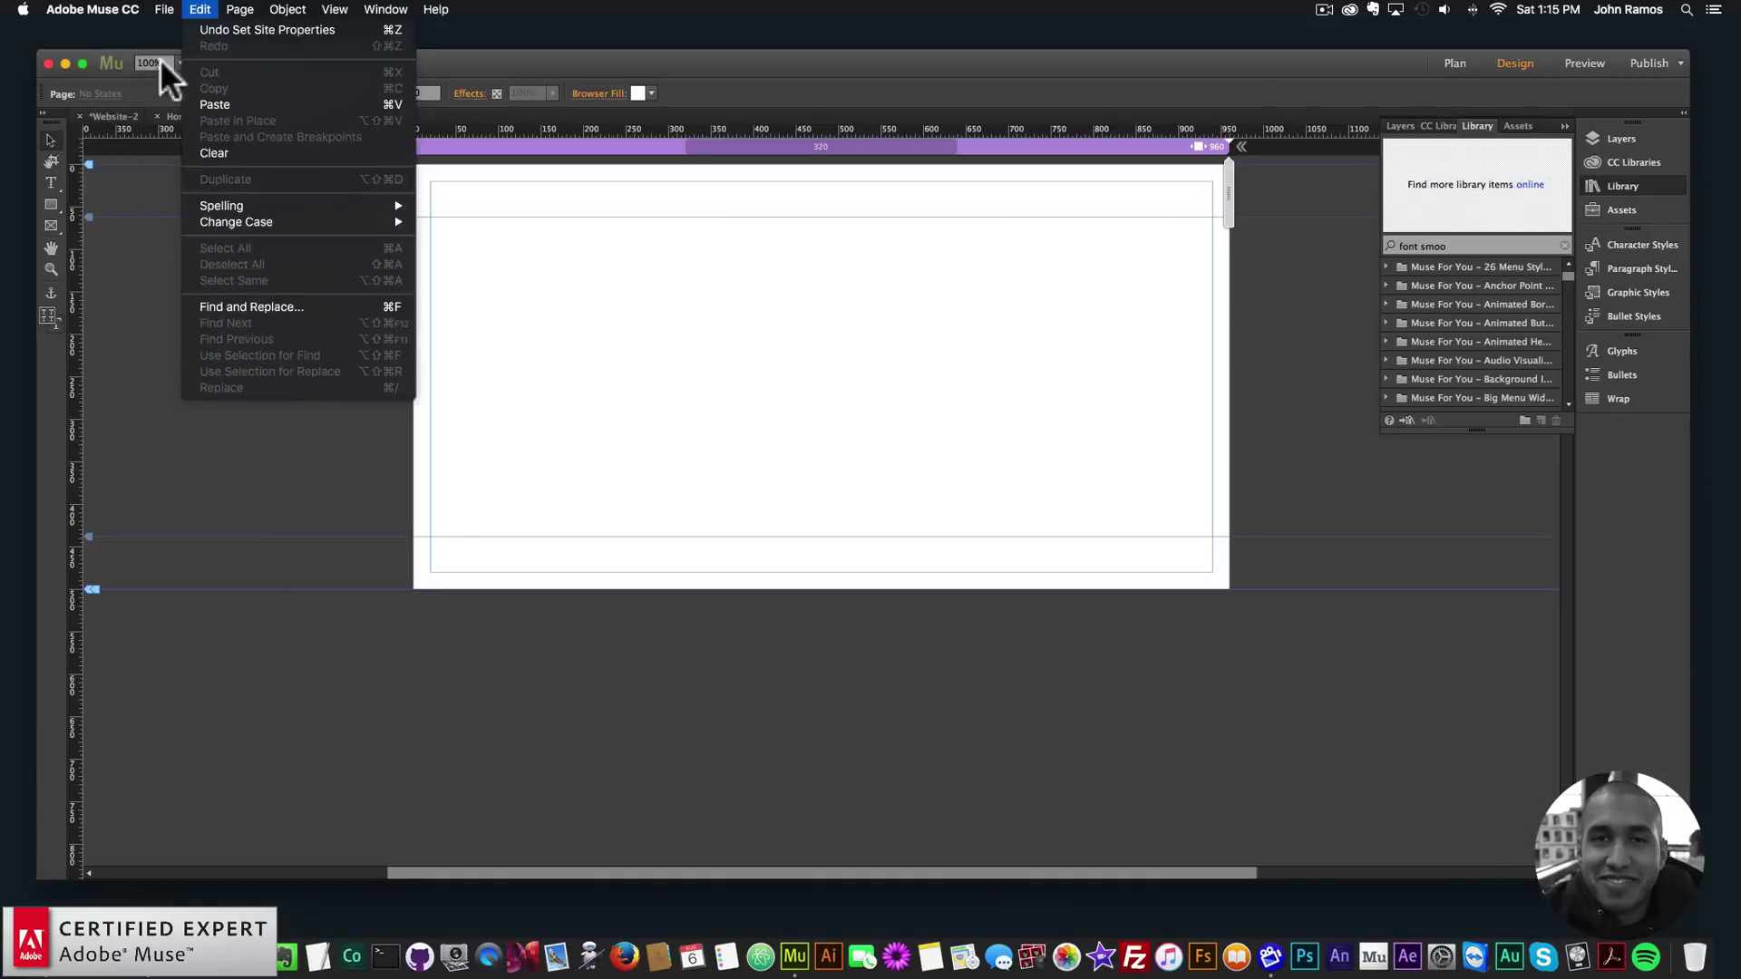
pyautogui.moveTo(164, 9)
pyautogui.click(220, 235)
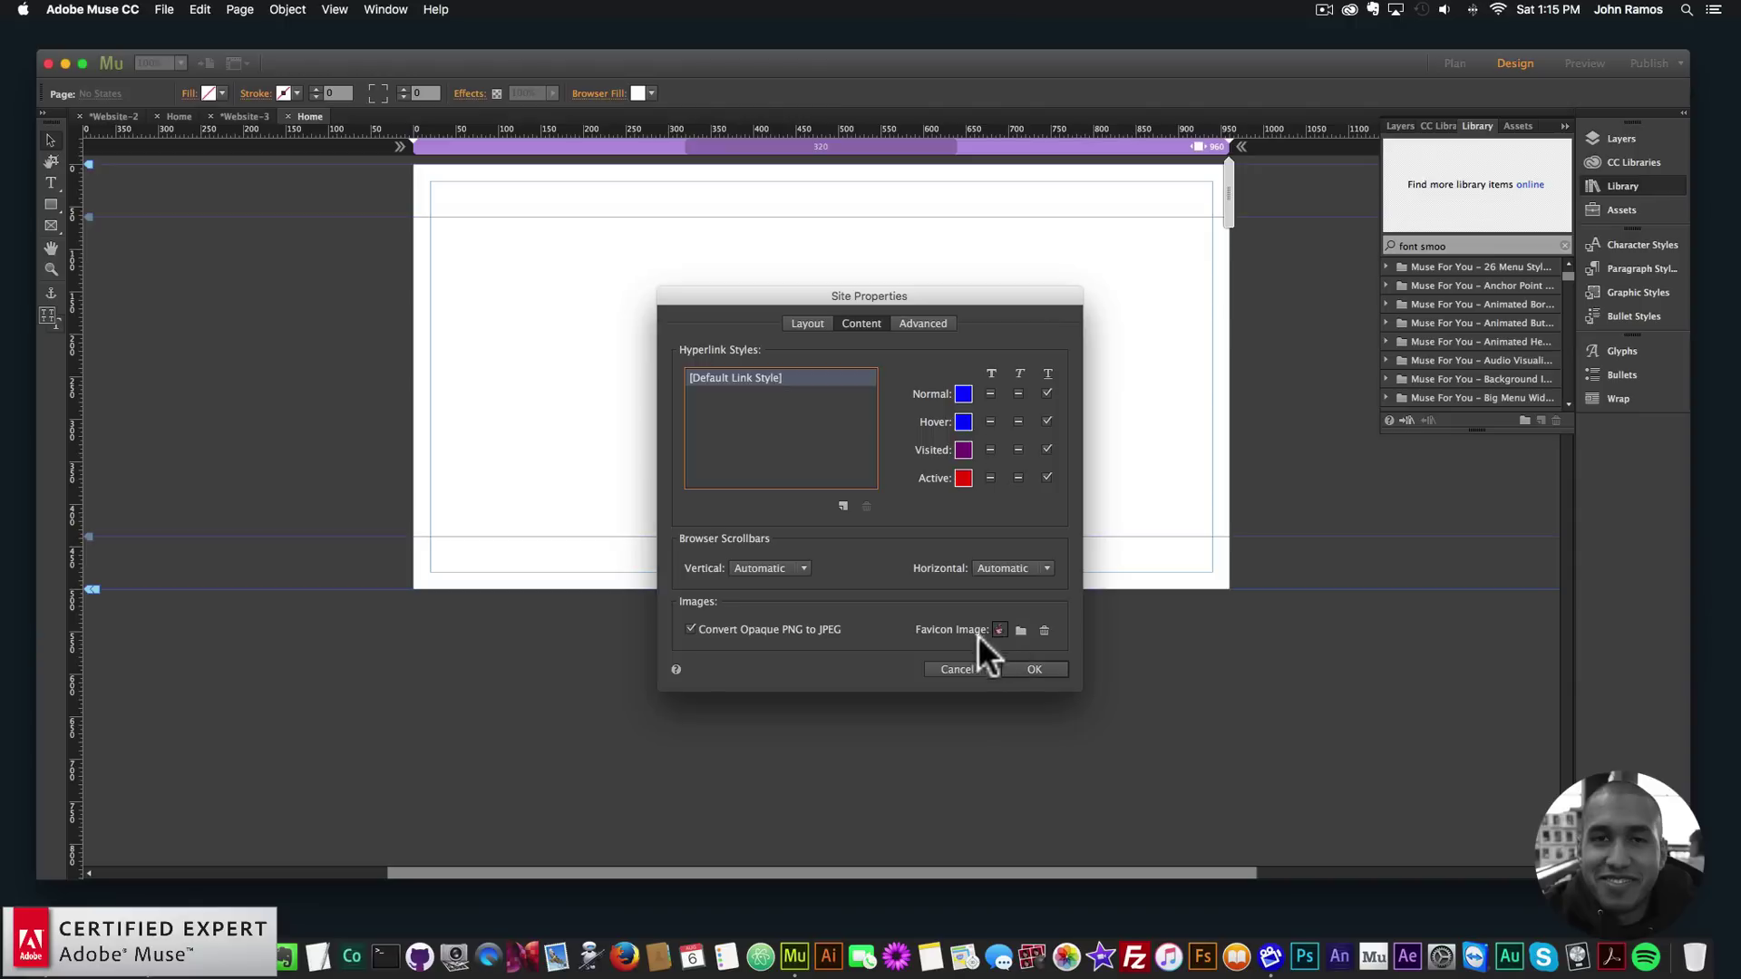
pyautogui.click(956, 670)
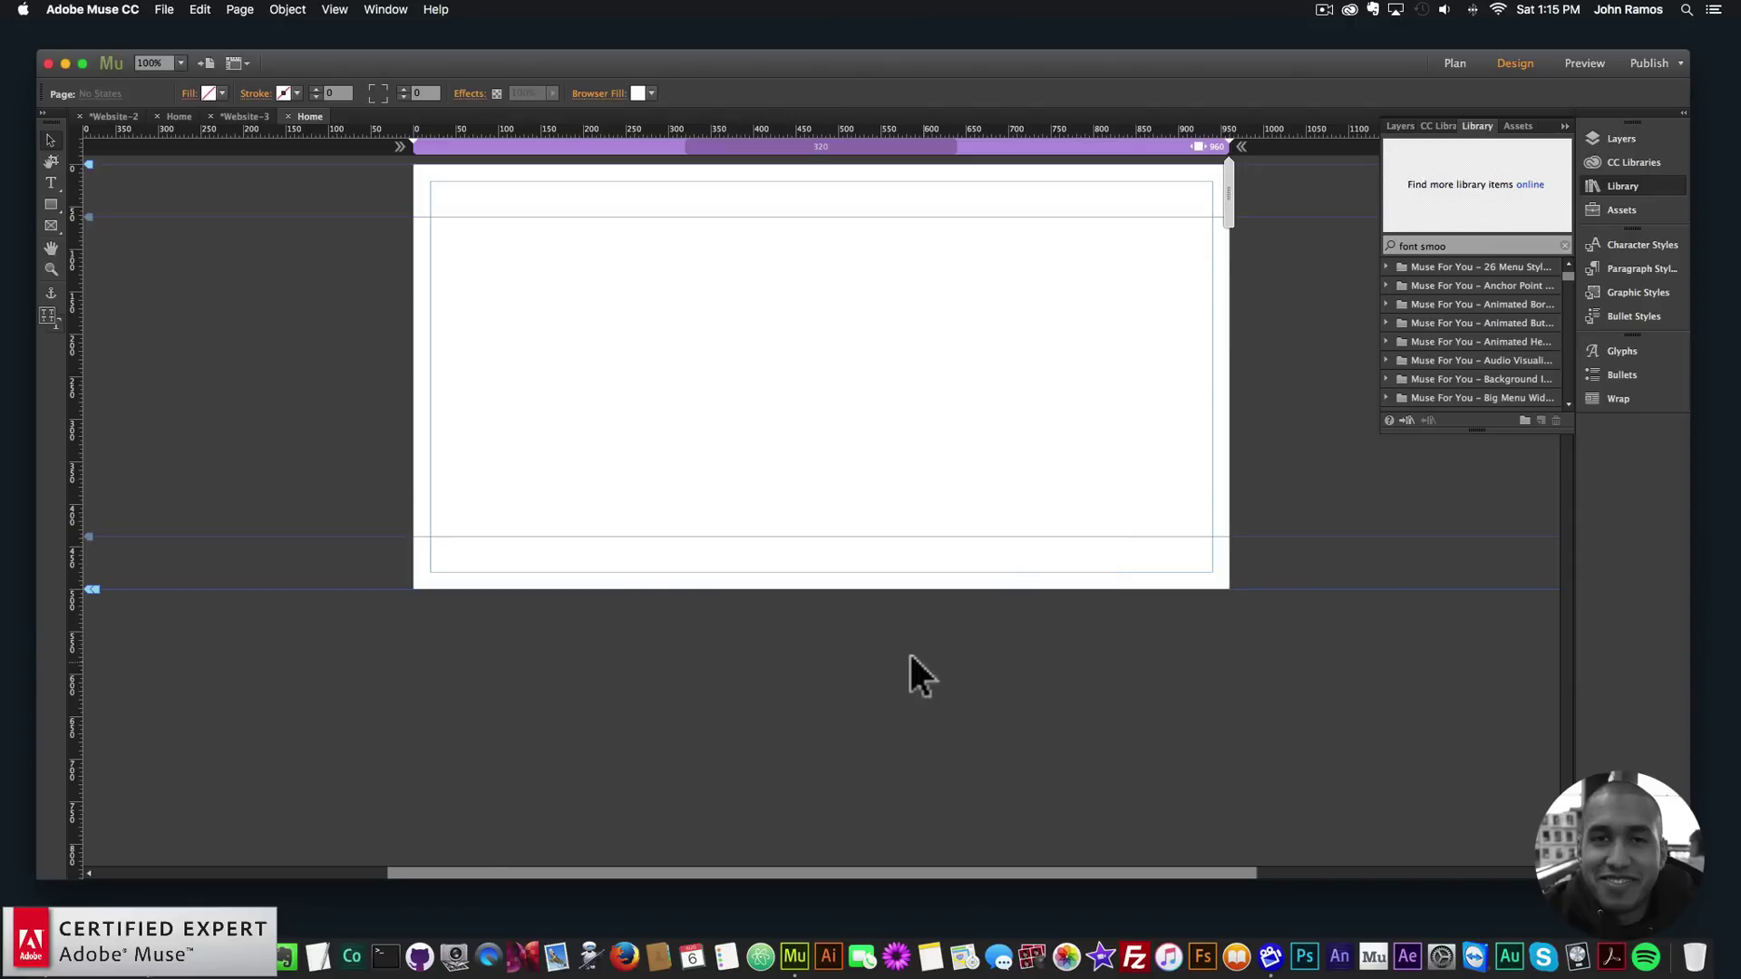
# - Load favicon.cc in a new Chrome tab
pyautogui.click(184, 947)
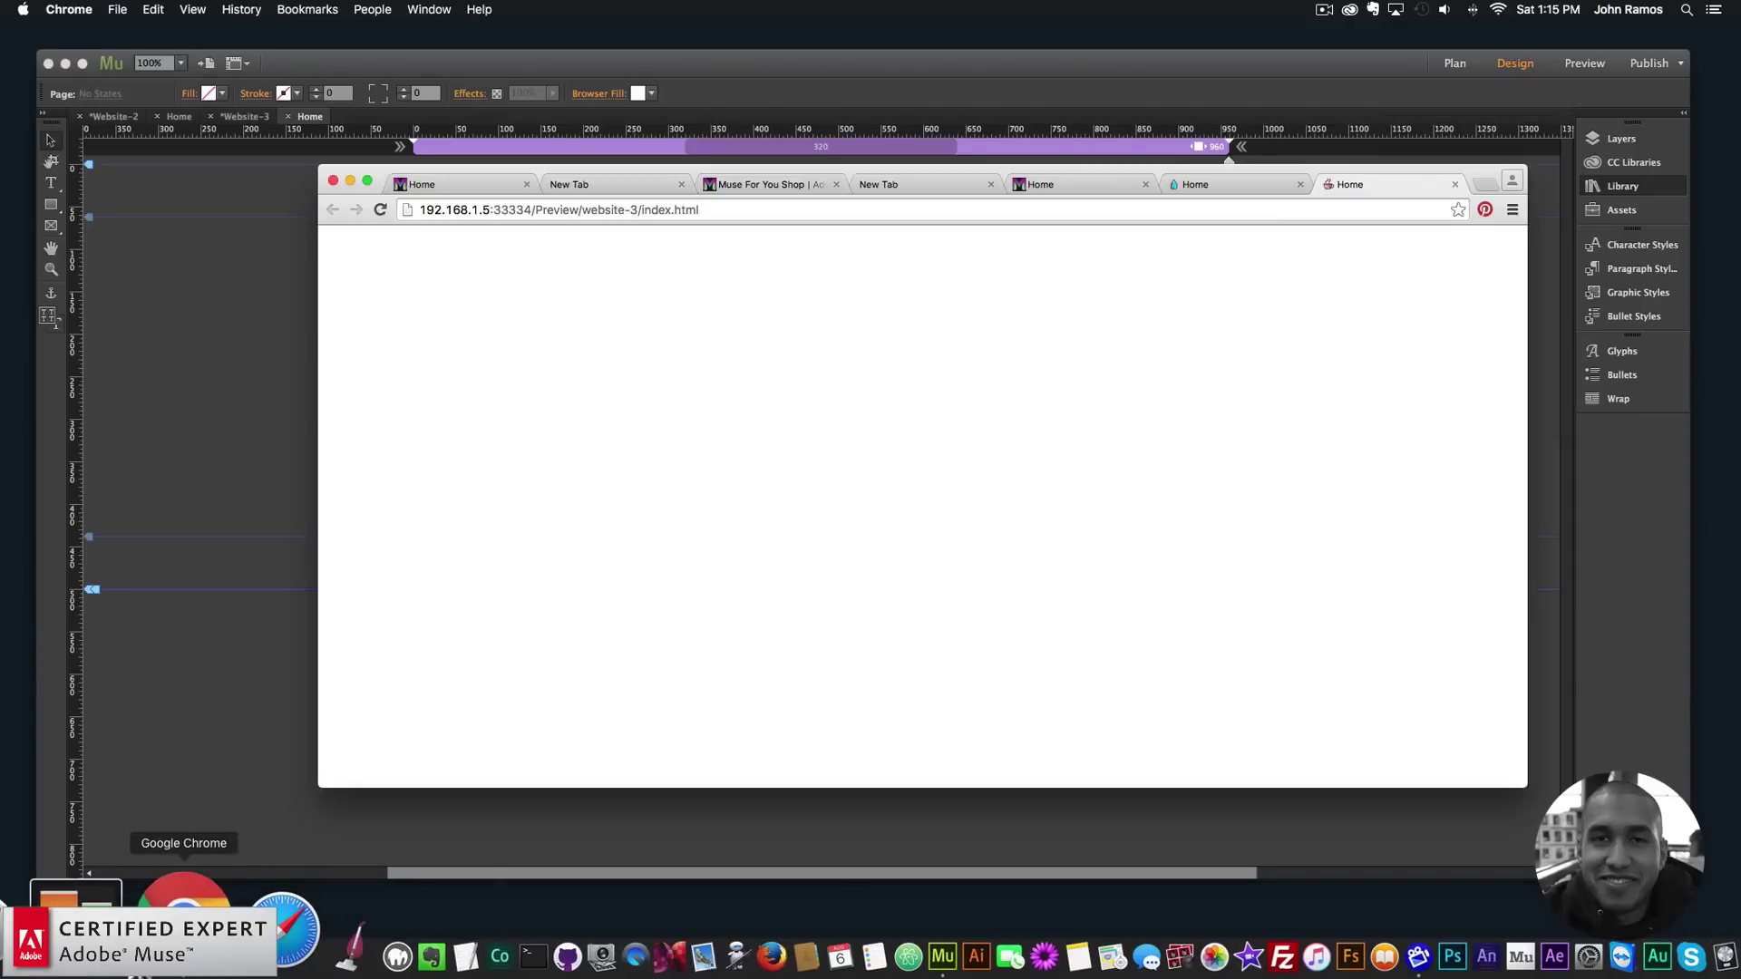
pyautogui.click(1485, 184)
pyautogui.write('favicon')
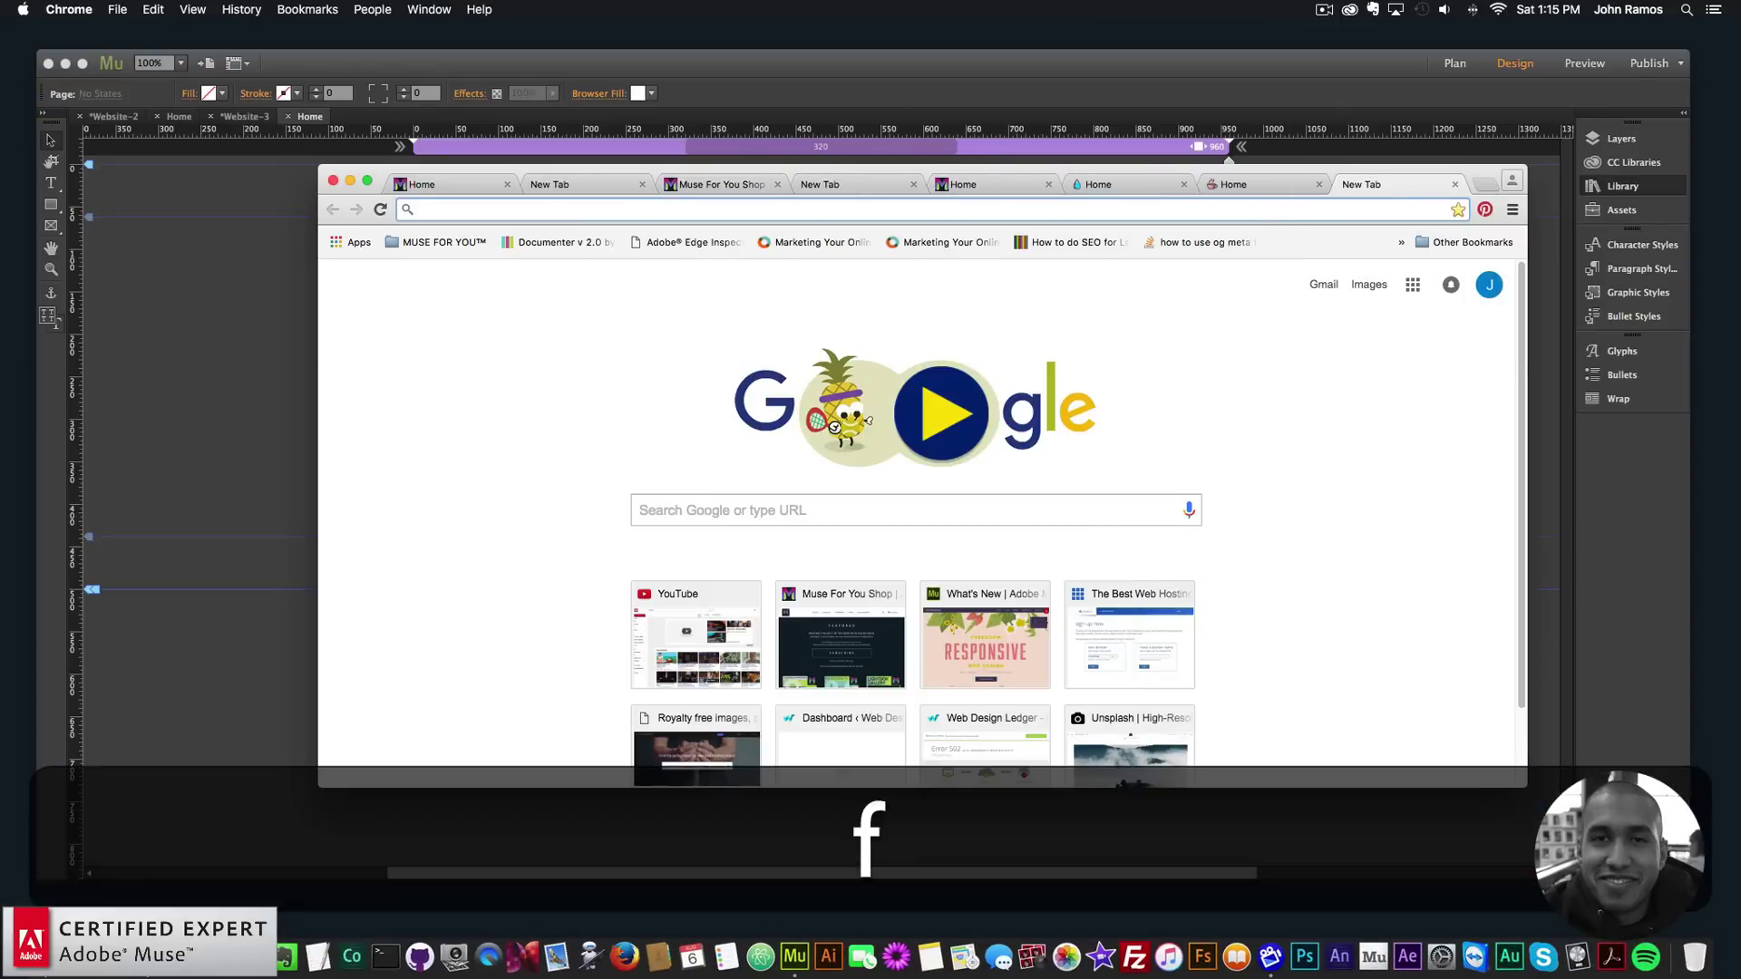
pyautogui.write('.cc')
pyautogui.press('Return')
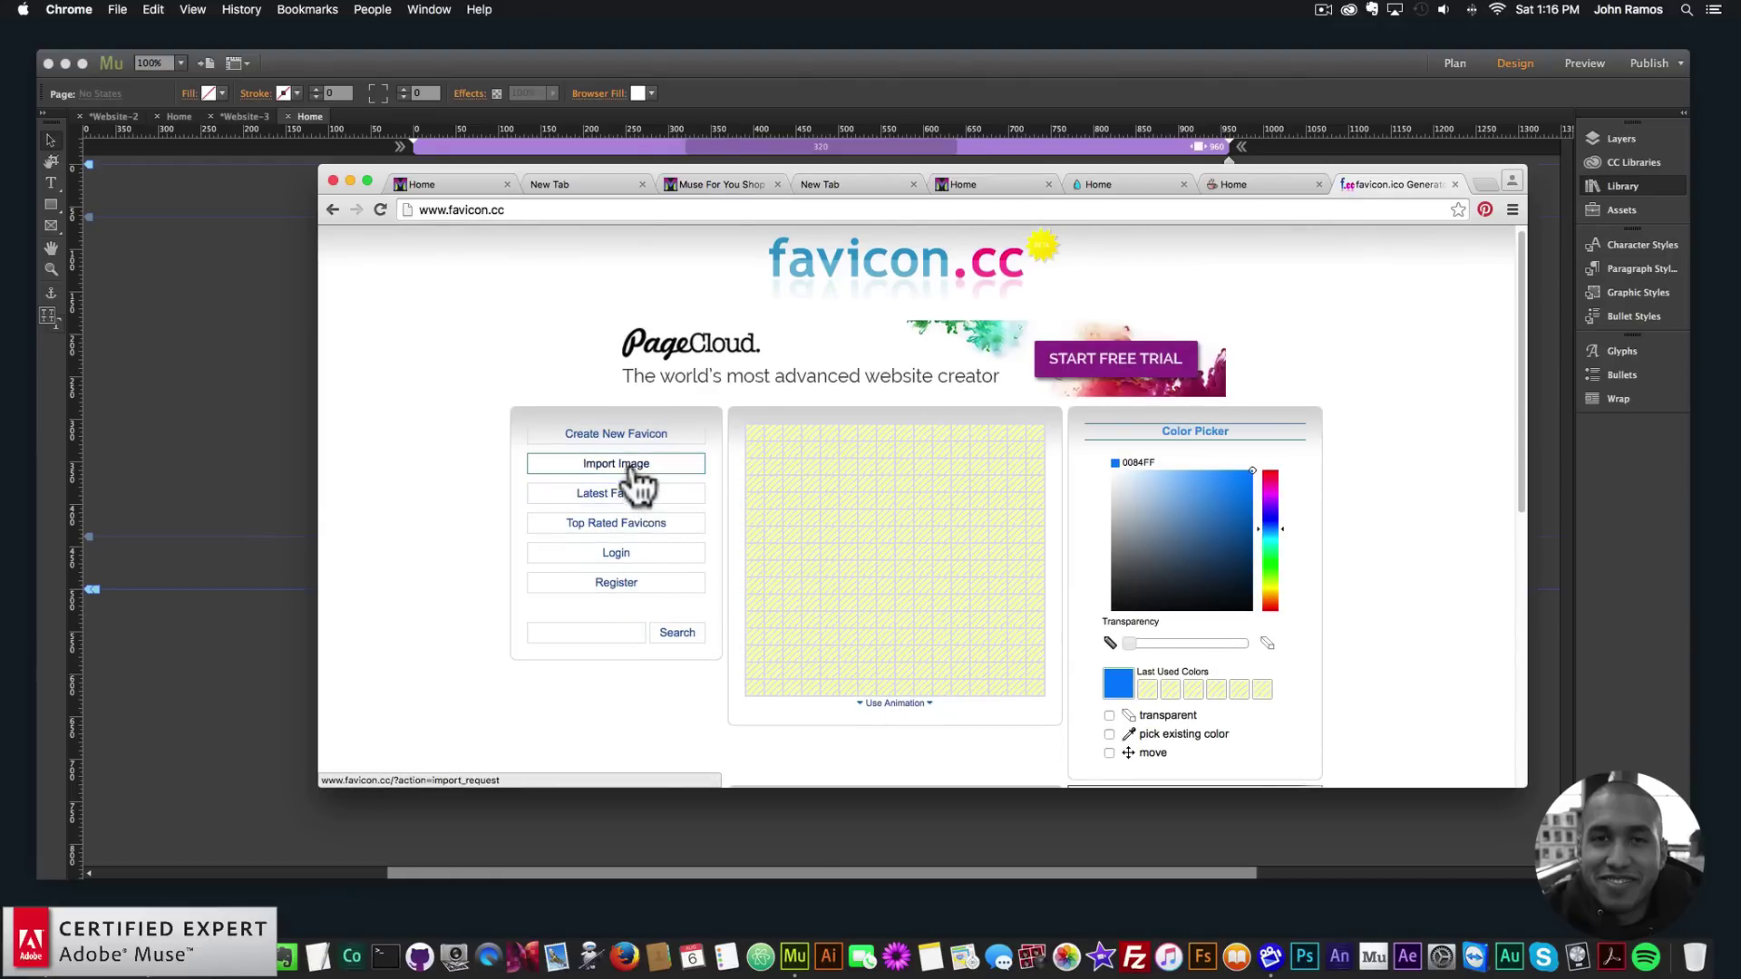
# - Import and upload coffee.png on favicon.cc to generate a pixel coffee-cup favicon
pyautogui.click(632, 467)
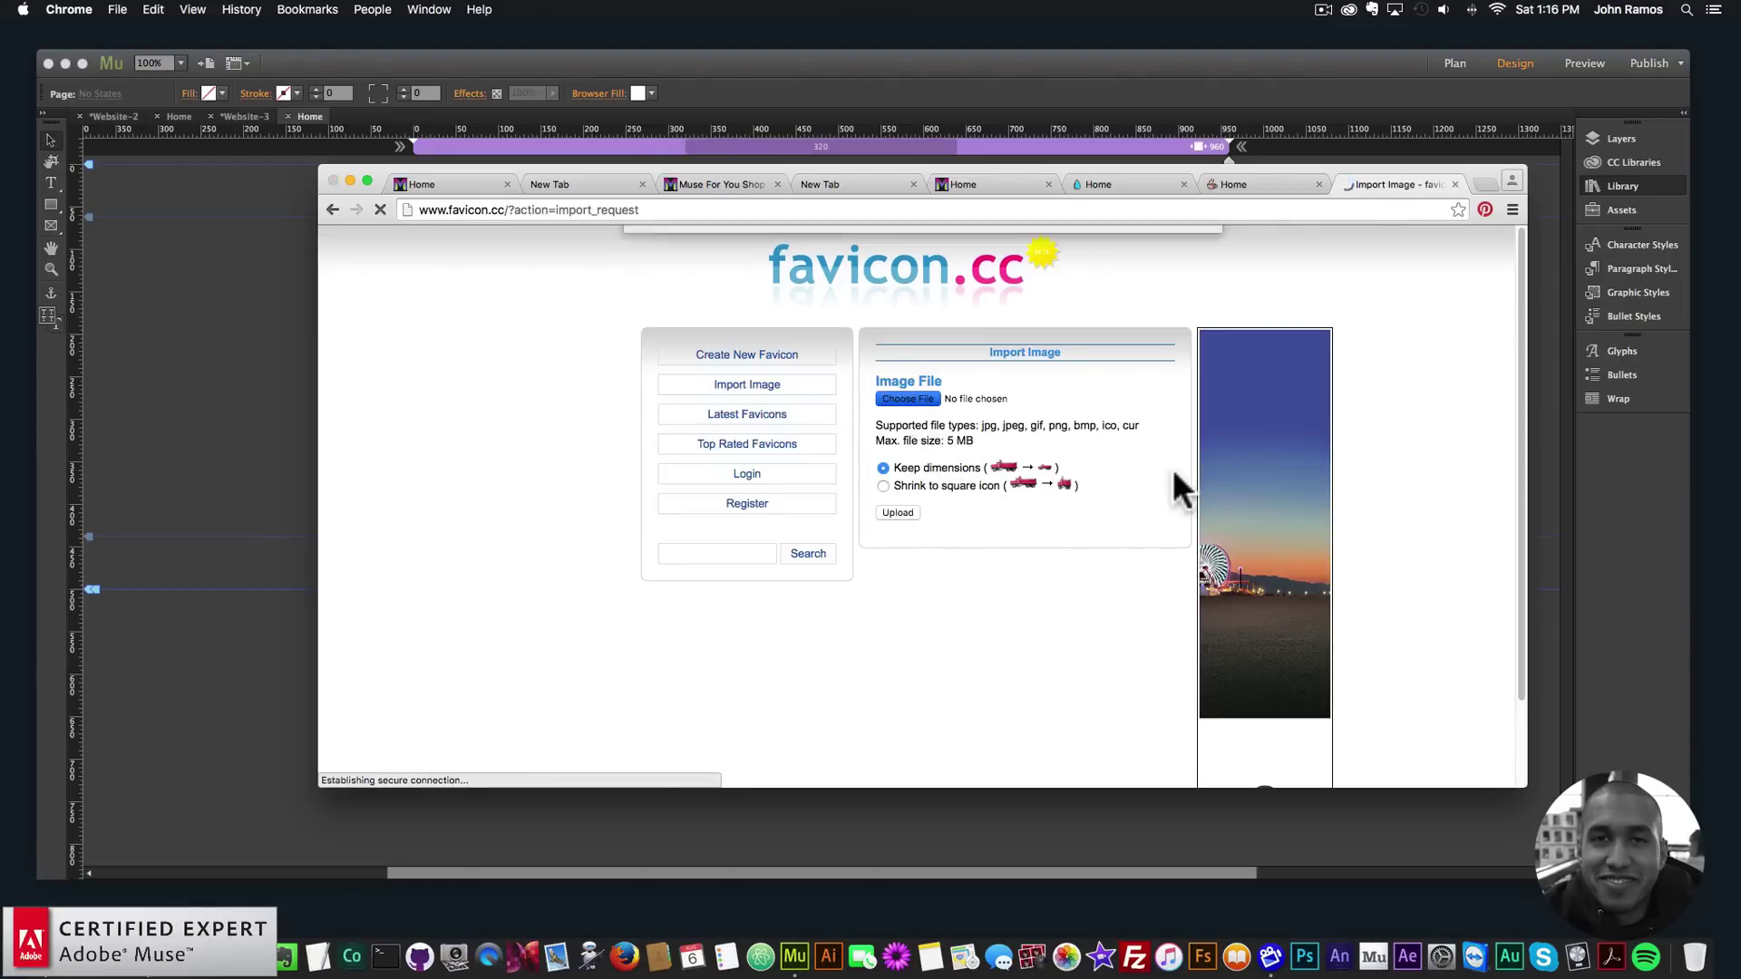
pyautogui.click(907, 399)
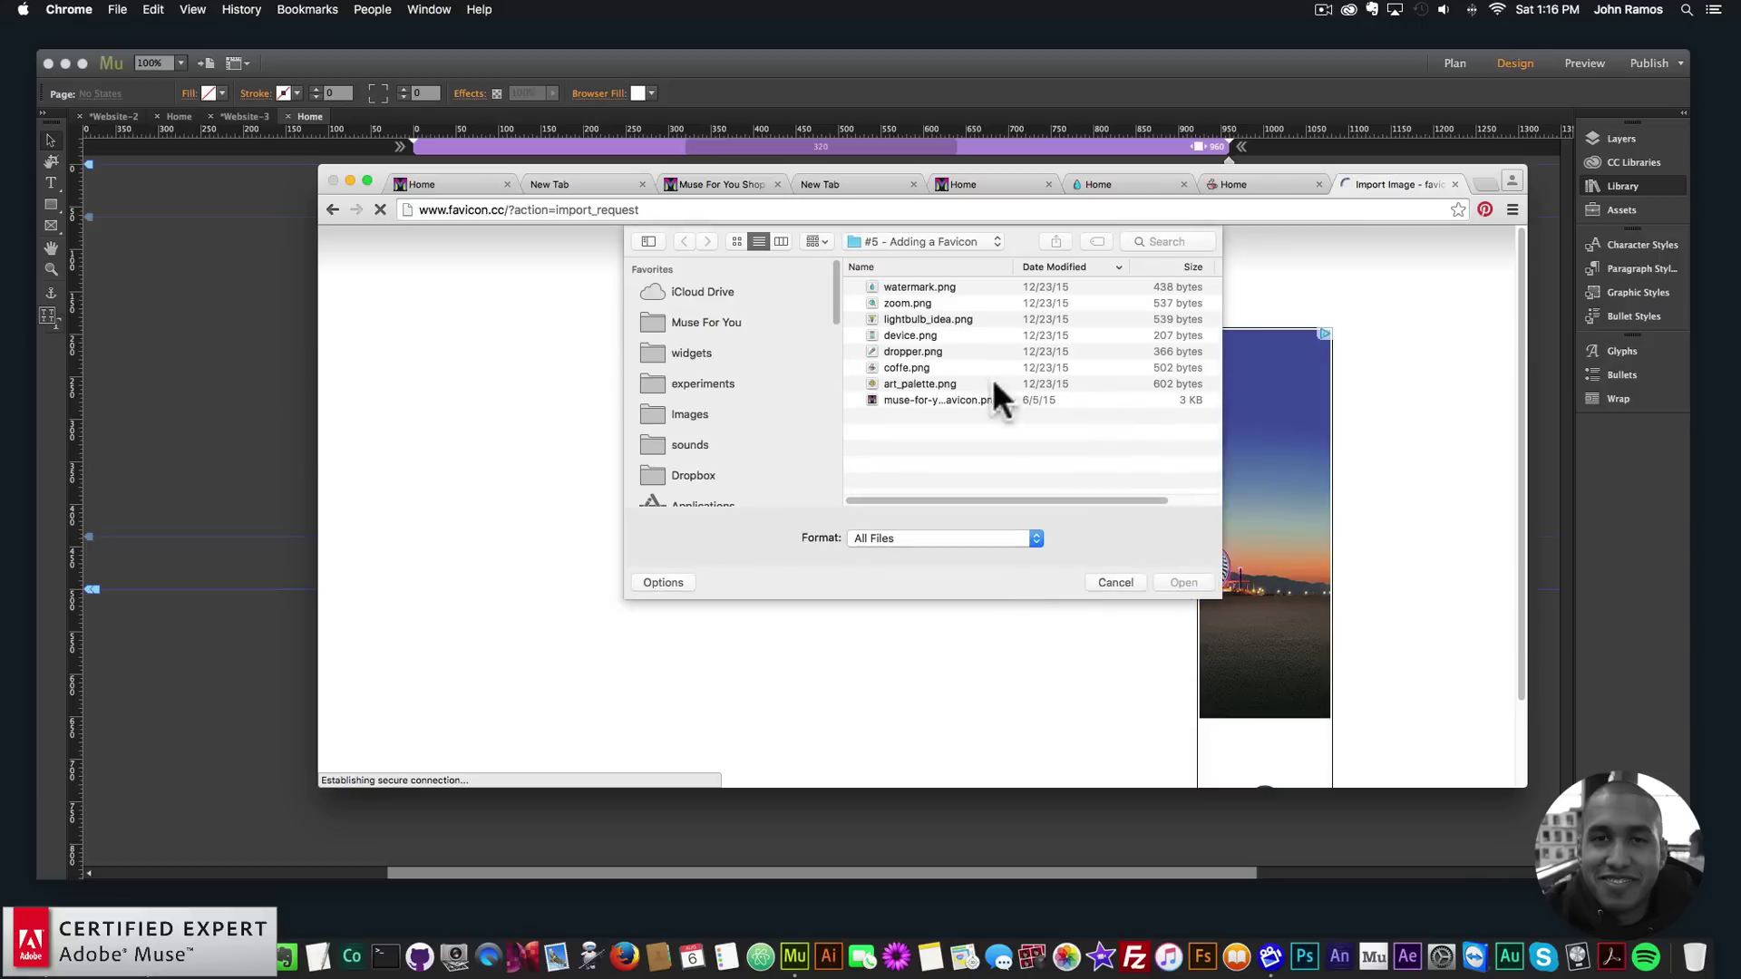
pyautogui.doubleClick(906, 368)
pyautogui.click(882, 512)
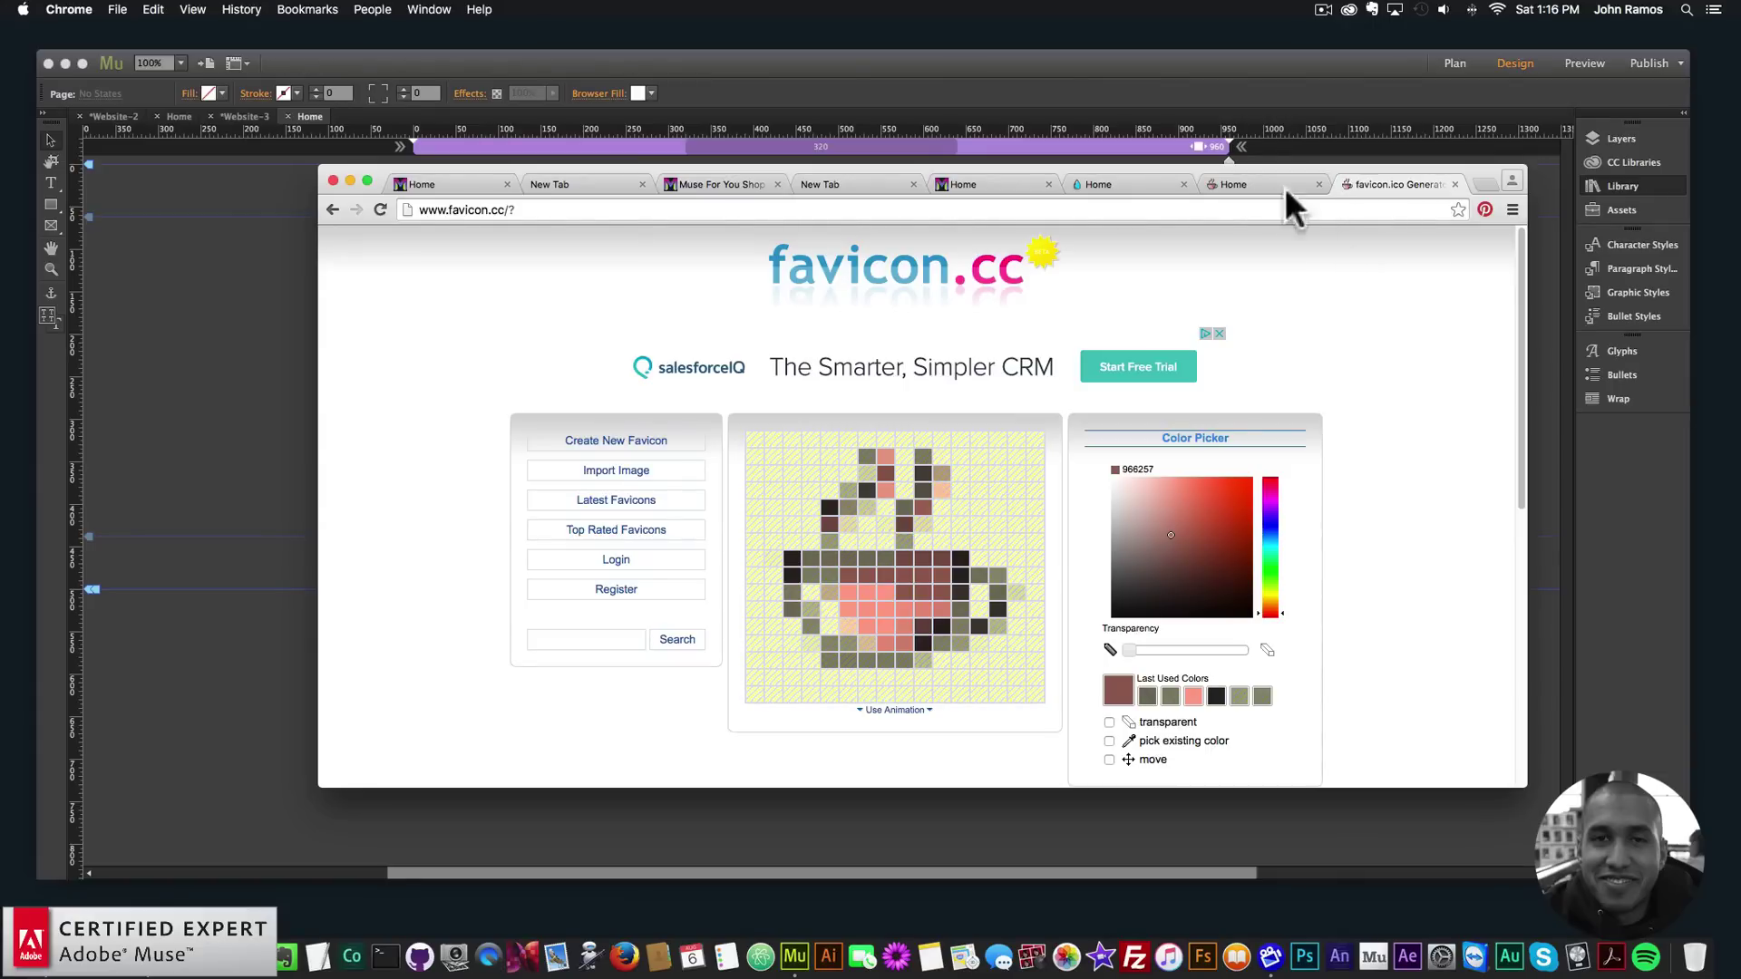
# - Close favicon.cc, set the new icon file as the site's favicon, and preview the page again
pyautogui.click(1455, 184)
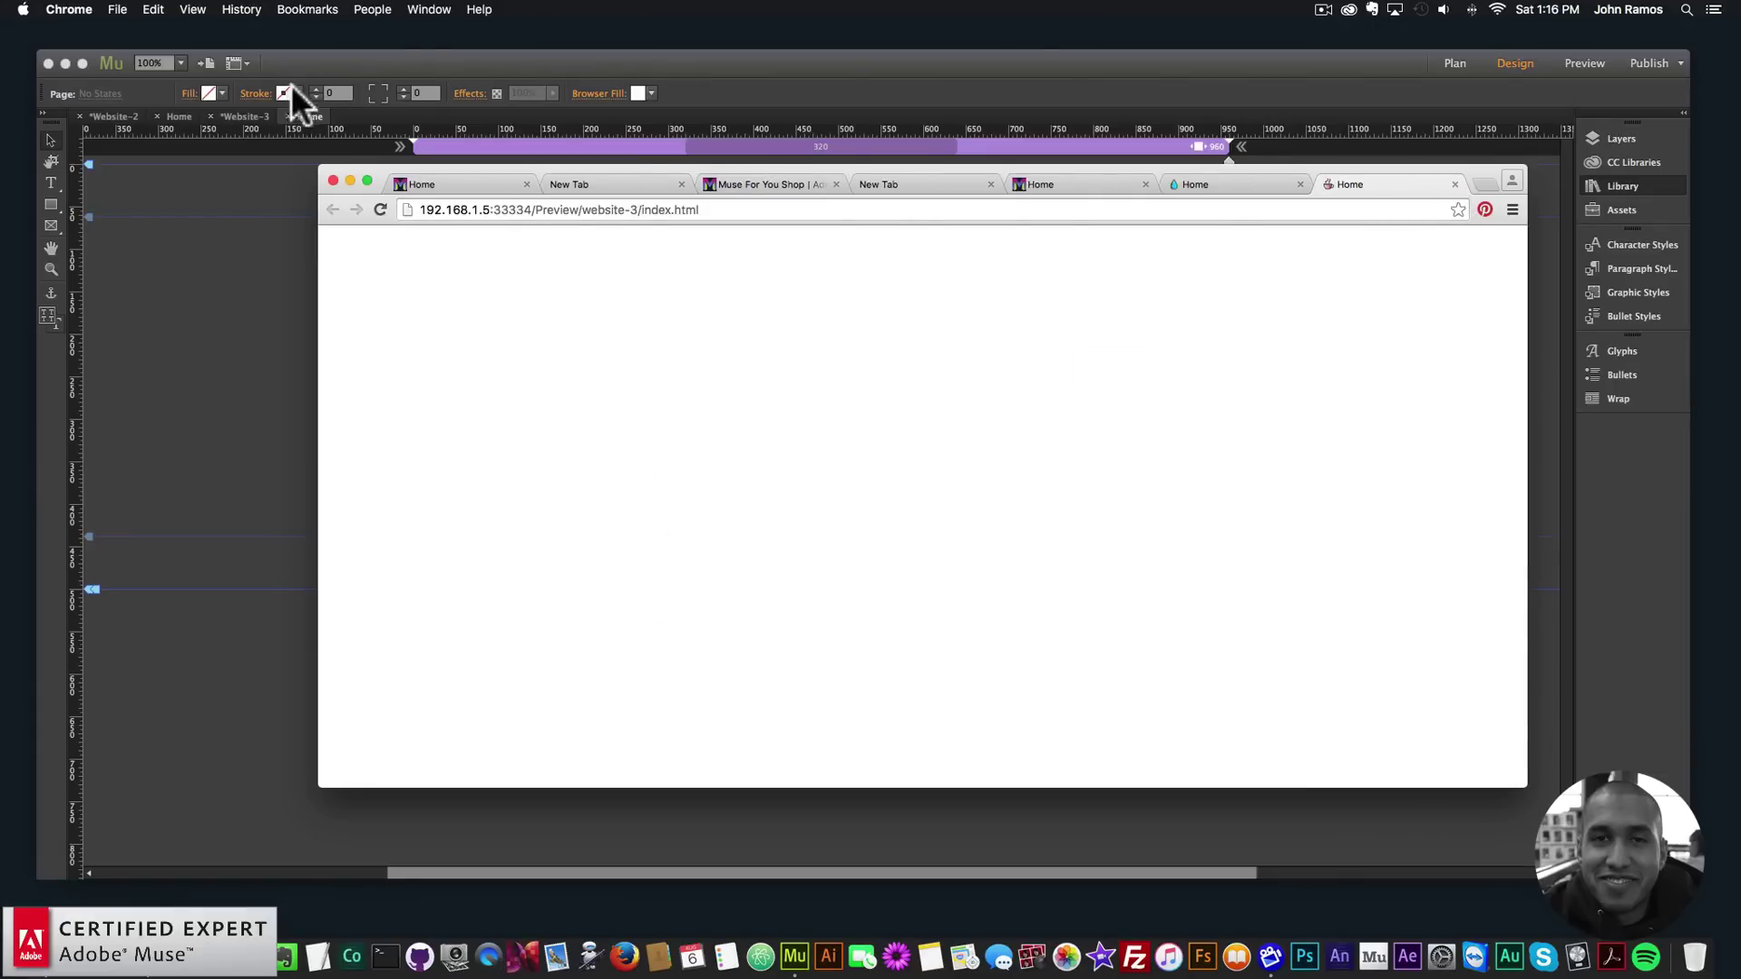
pyautogui.click(339, 60)
pyautogui.click(164, 9)
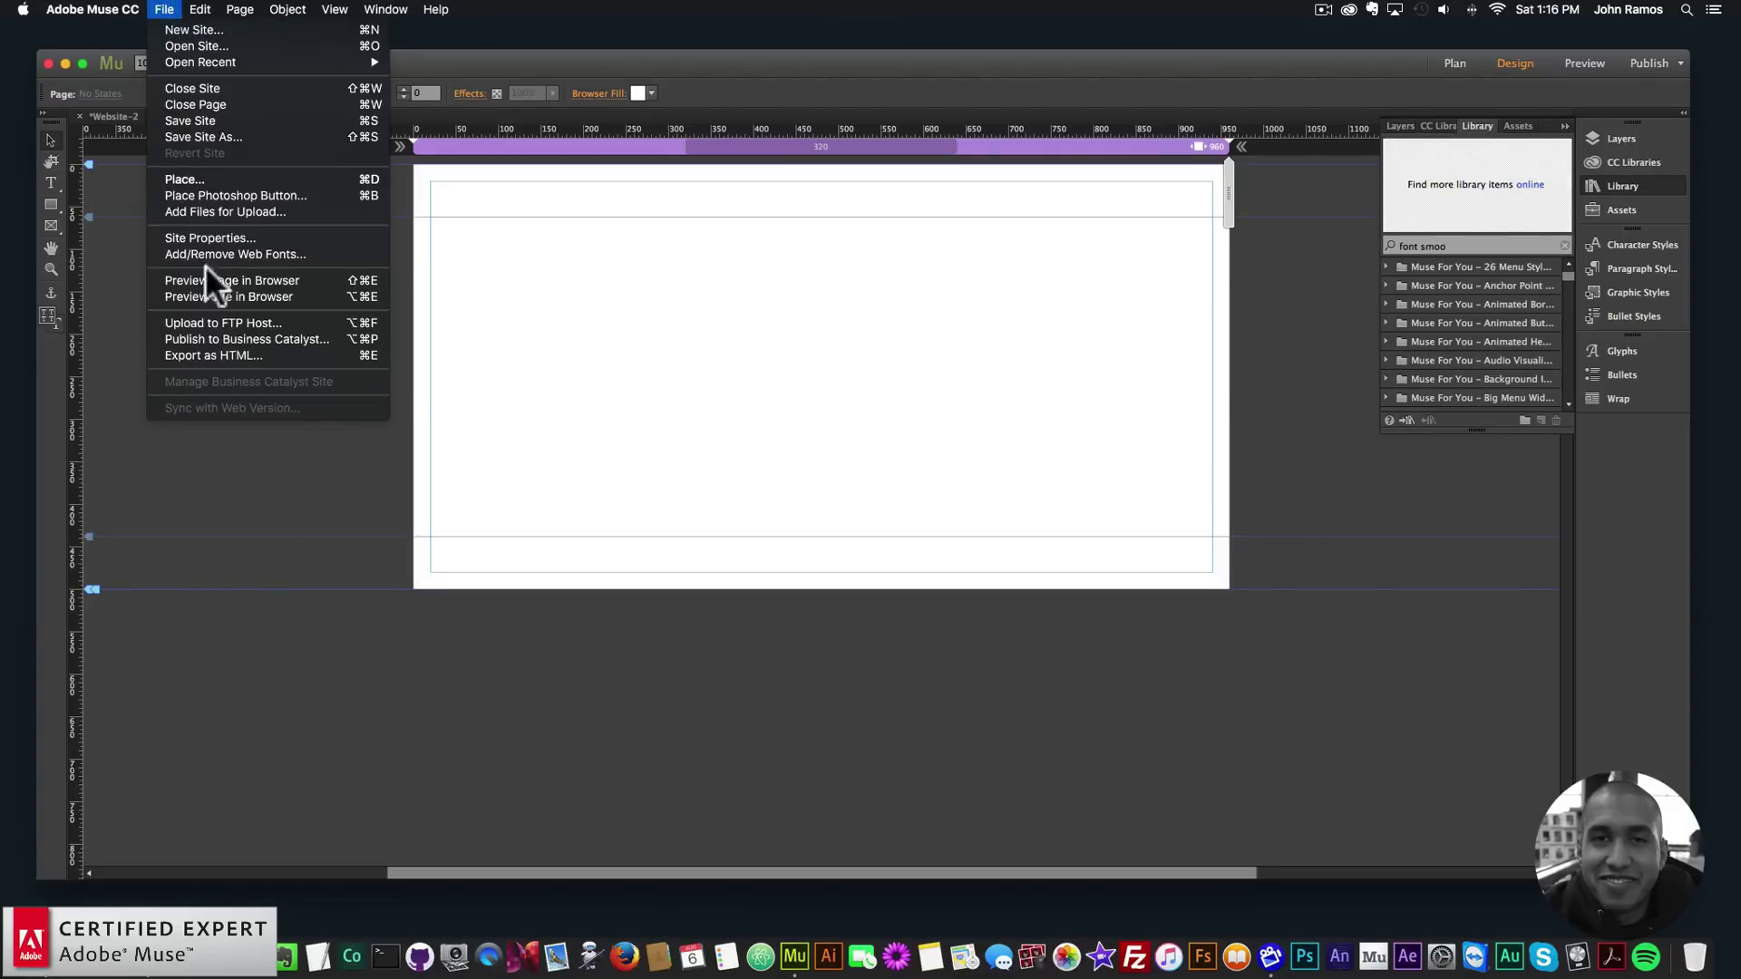
pyautogui.click(203, 237)
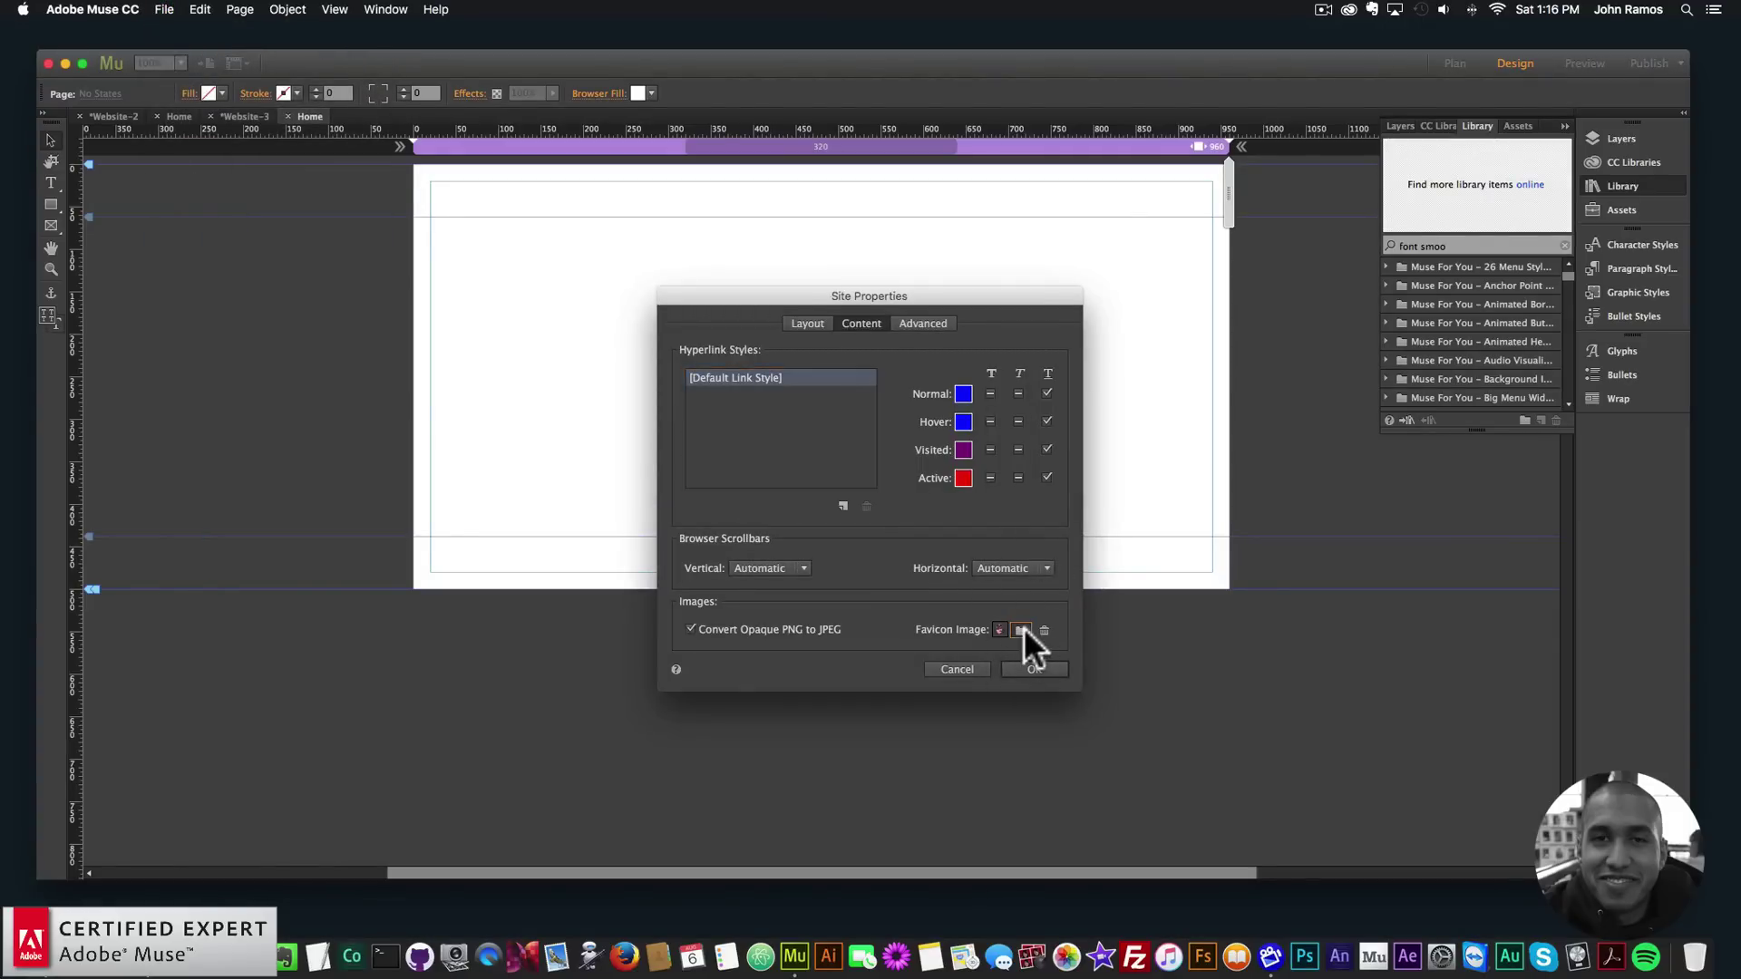
pyautogui.click(1022, 629)
pyautogui.doubleClick(982, 499)
pyautogui.click(1038, 670)
pyautogui.click(164, 9)
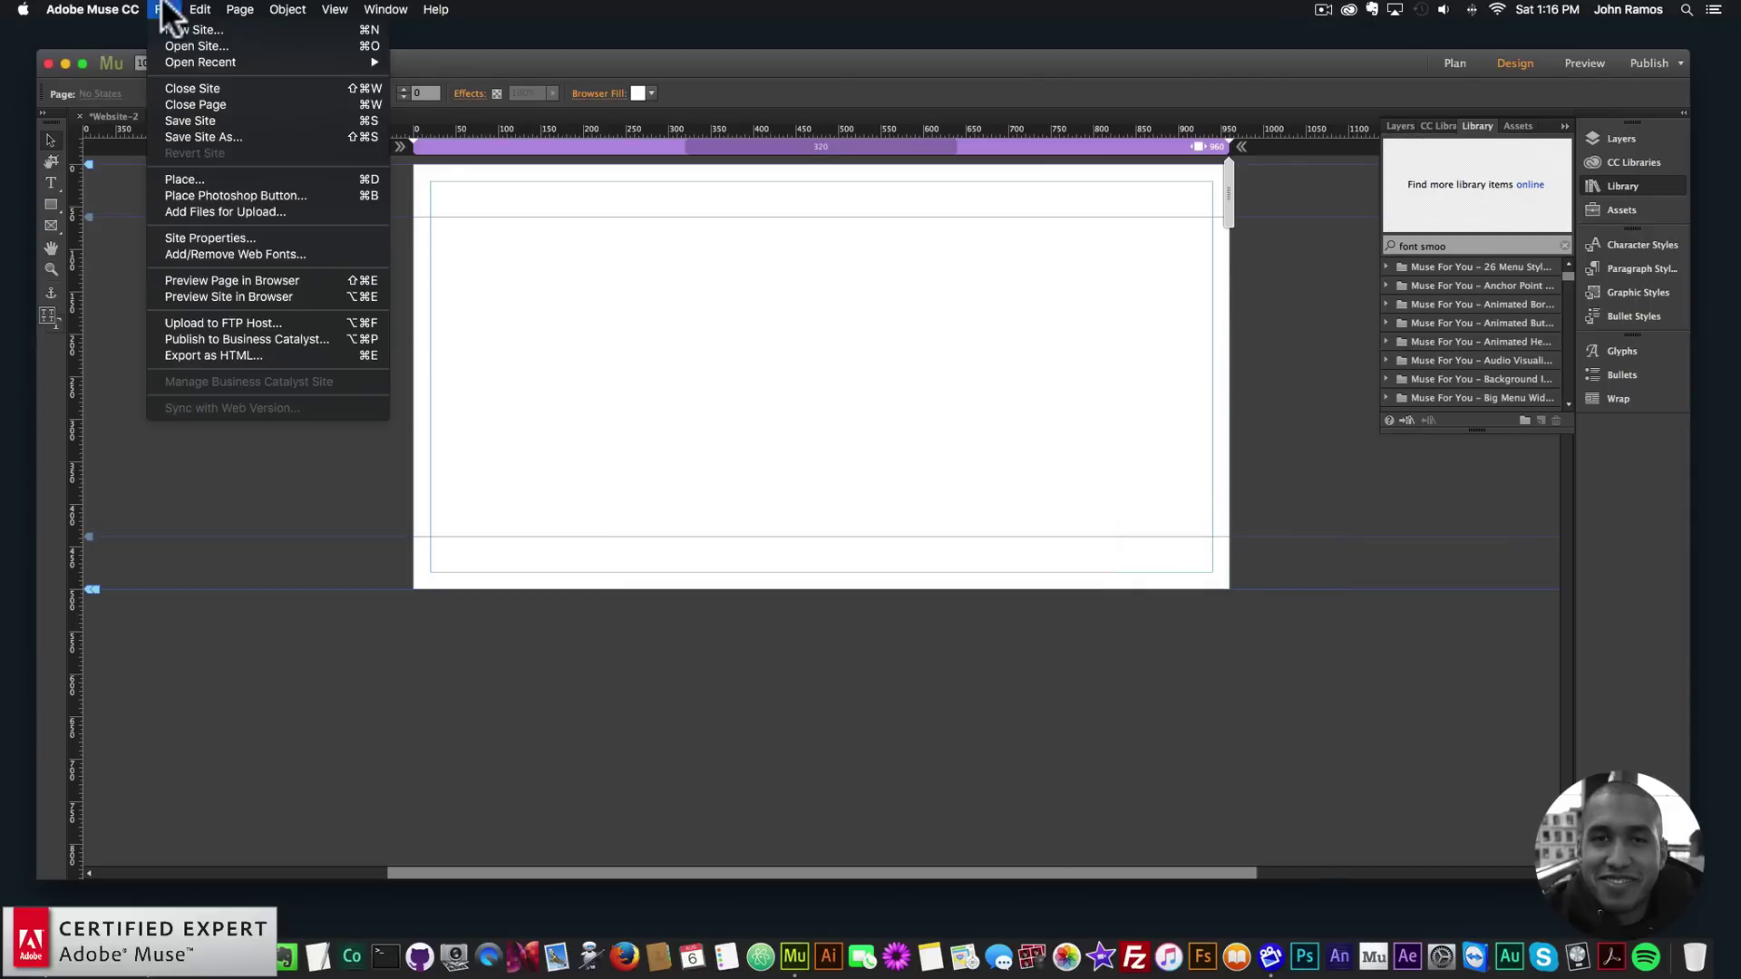
pyautogui.click(227, 278)
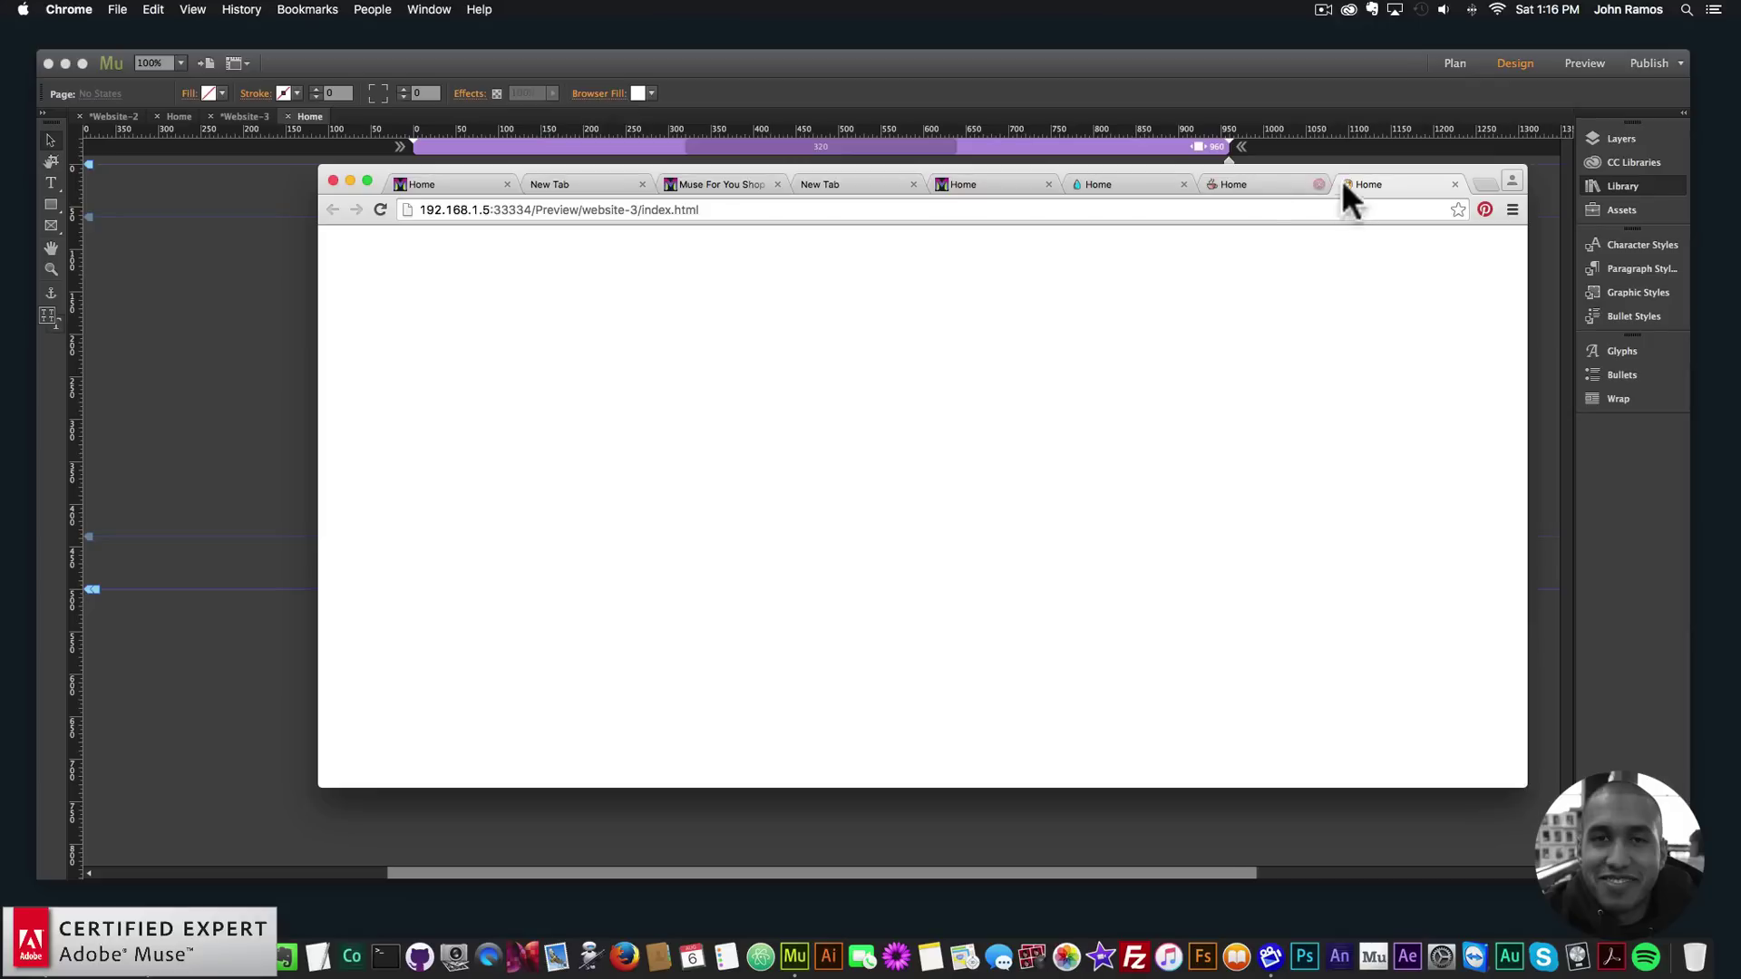